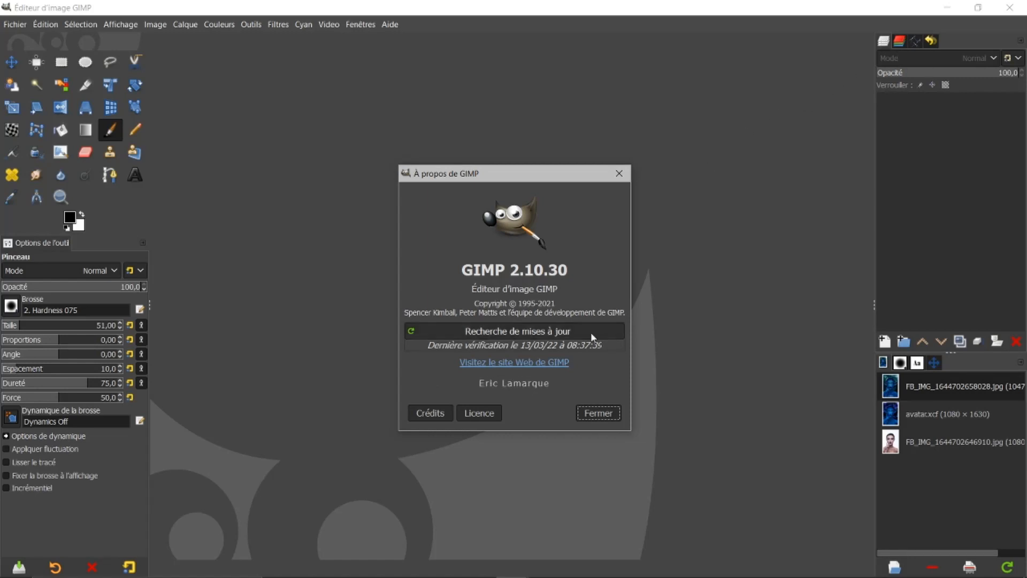
Close the program information dialog and open the recent image FB_IMG_1644702658028.jpg.
click(597, 413)
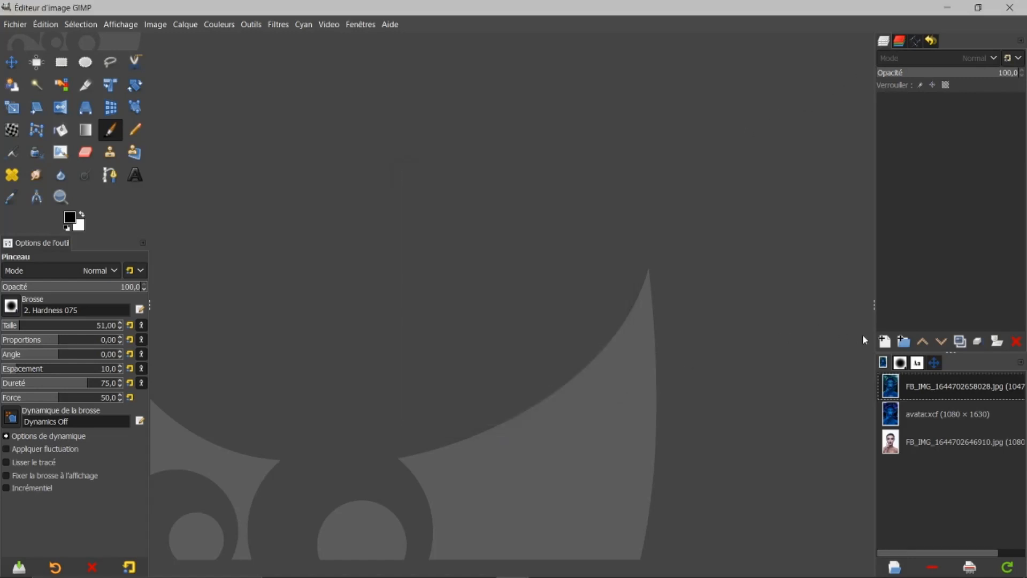
double_click(897, 393)
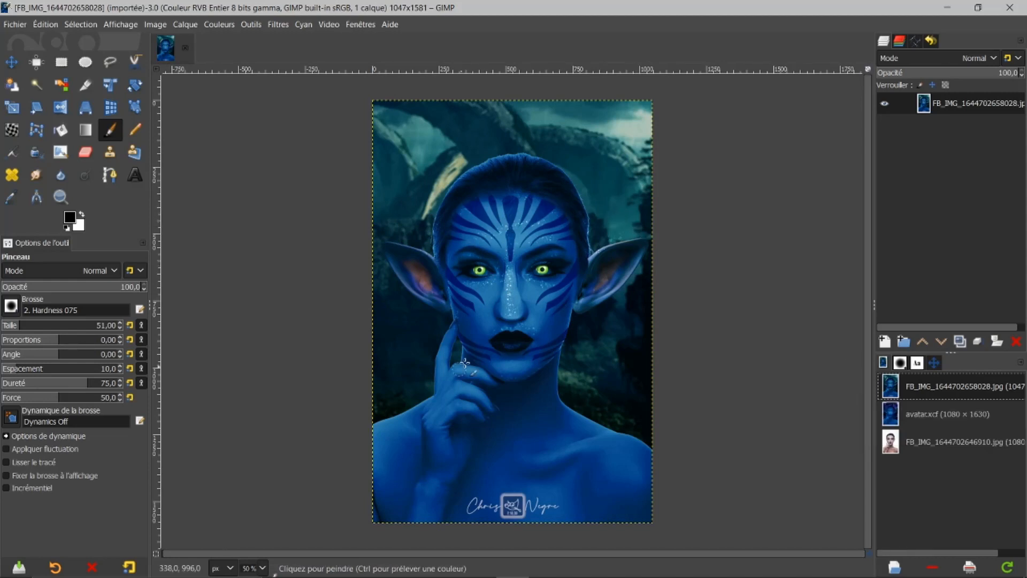
Switch to the Mail app and read the Proposition message, its reply and the Affirmatif answer about the avatar tutorial request.
mouse_move(196, 576)
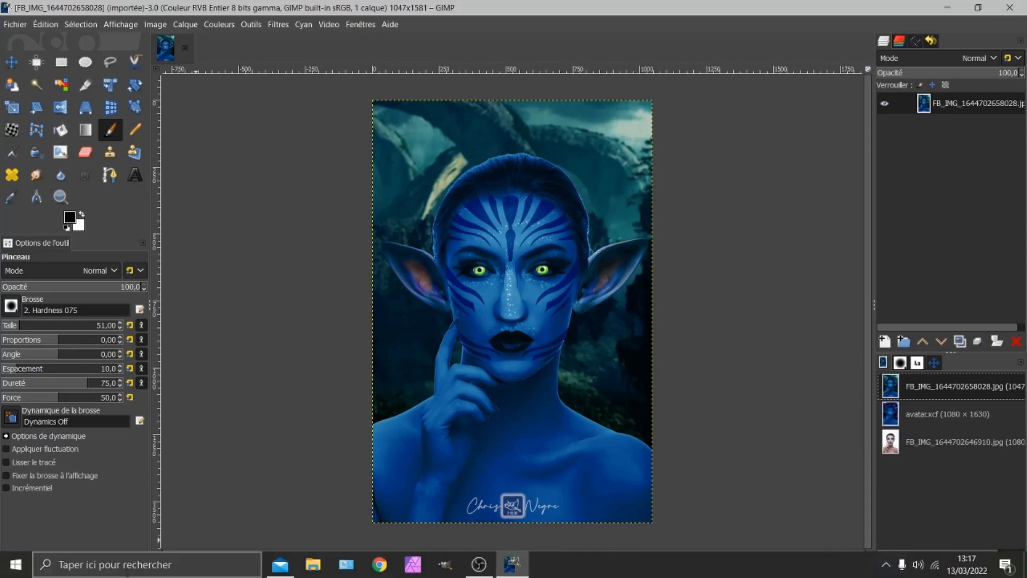
click(276, 568)
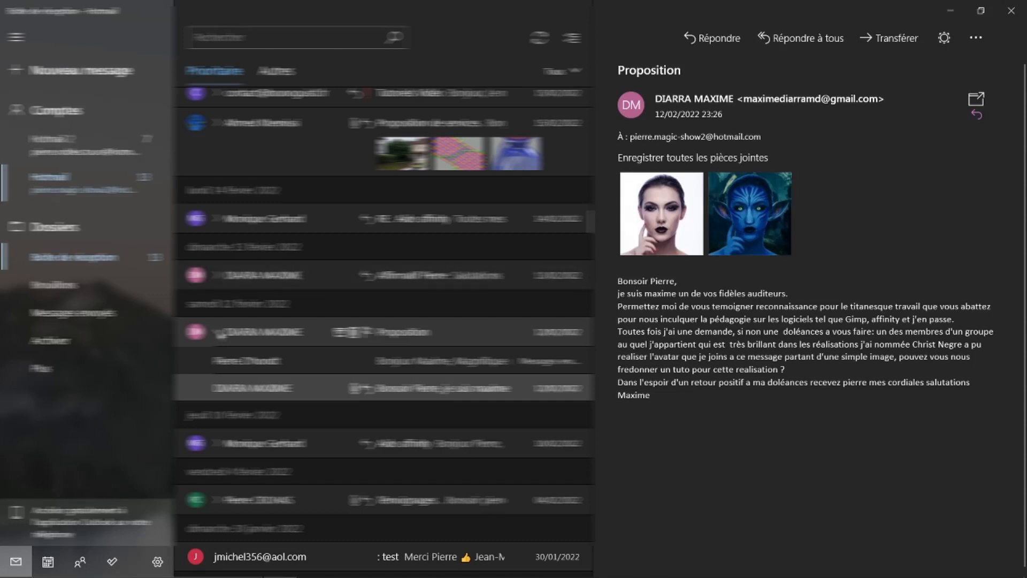
click(222, 360)
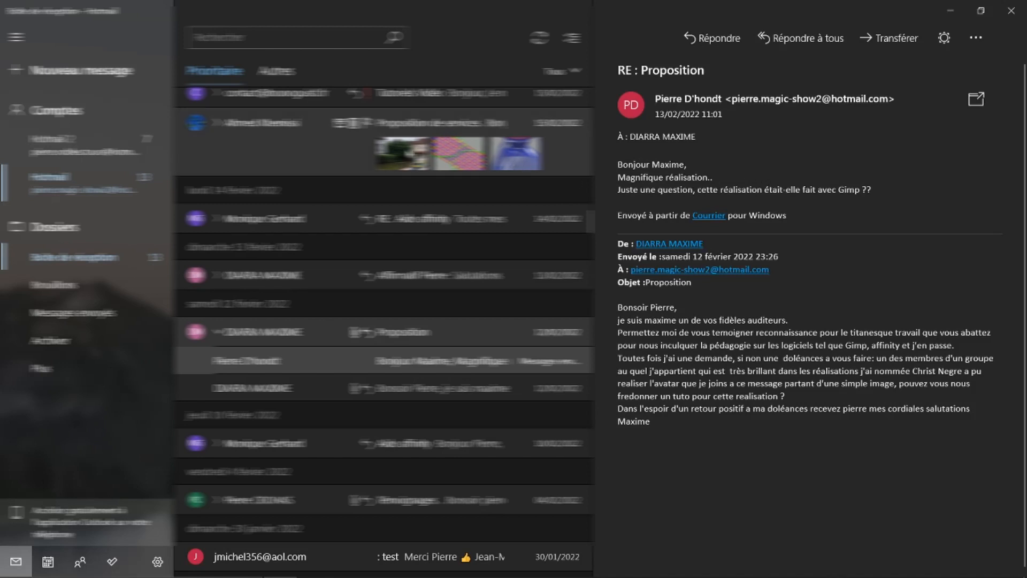
click(238, 275)
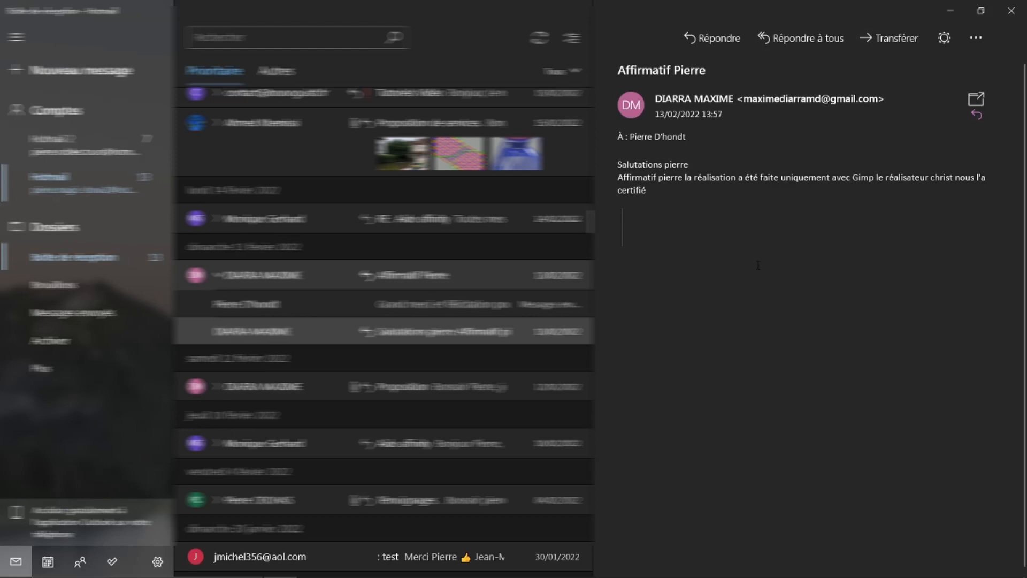
Return to GIMP and open avatar.xcf from the recent documents.
mouse_move(327, 577)
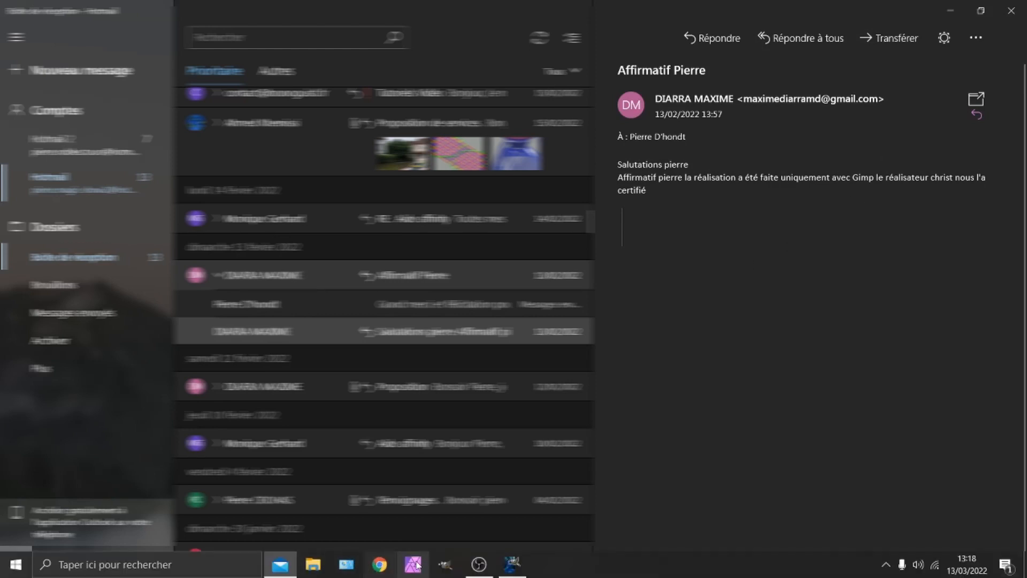
click(512, 564)
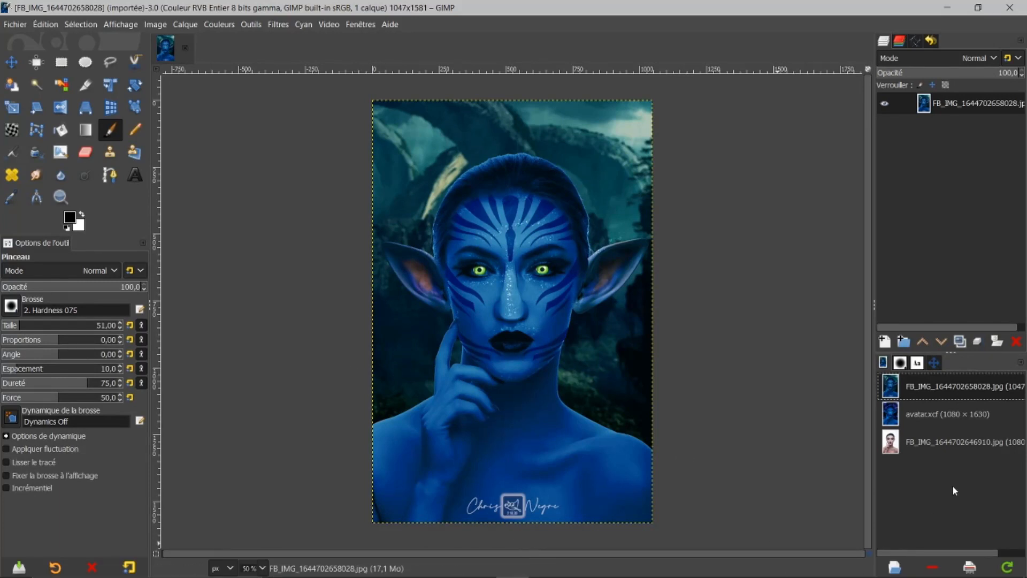
double_click(926, 419)
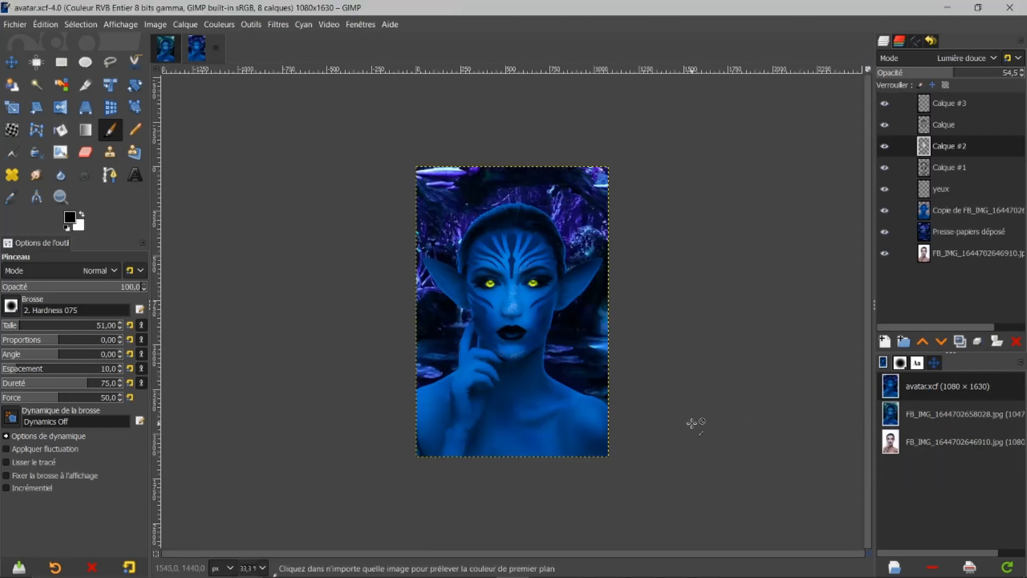
Show the navigation preview and examine the whole avatar.xcf composition at 50% zoom.
scroll(695, 422, up, 1)
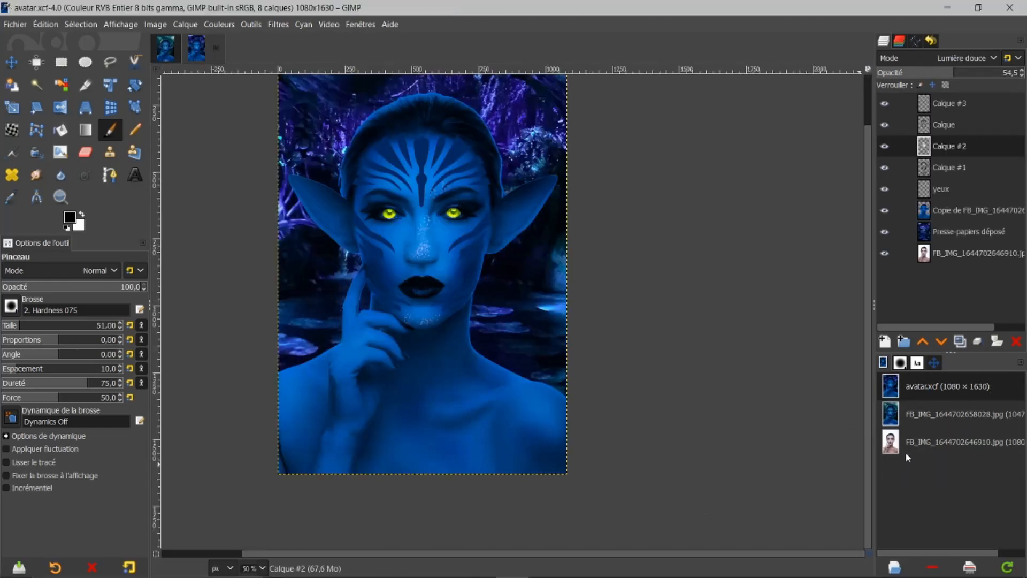
click(936, 364)
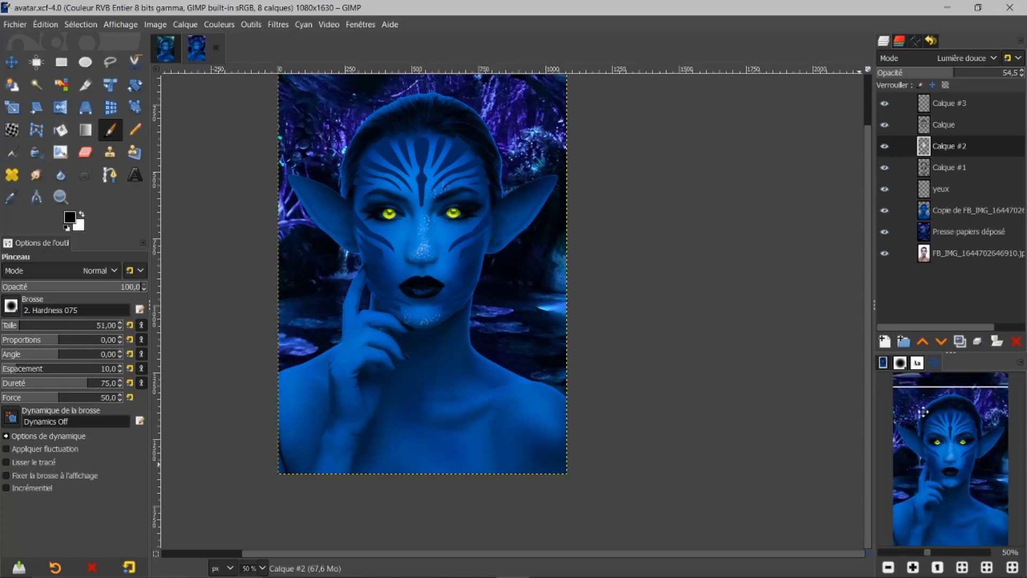
click(962, 567)
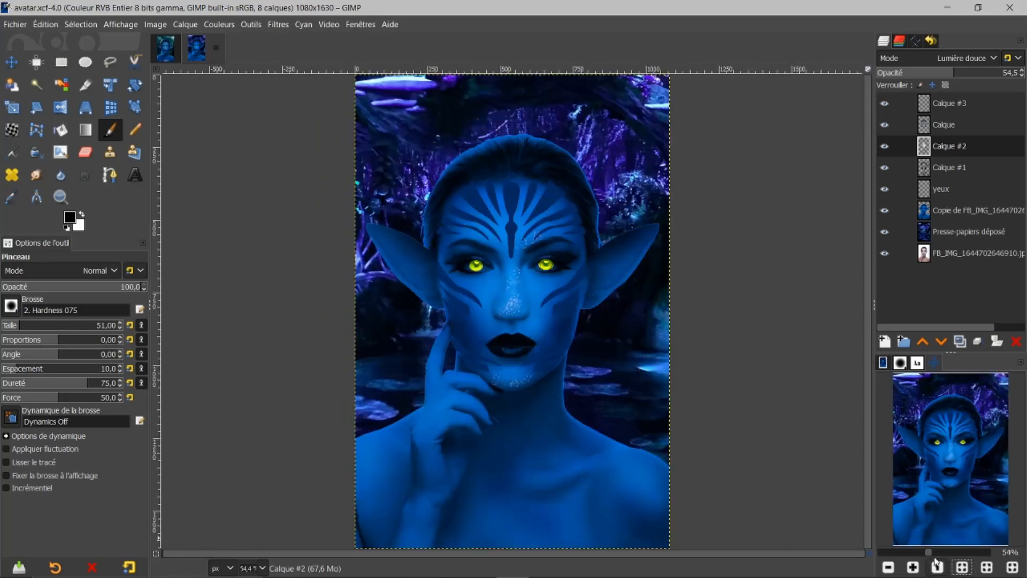
click(889, 567)
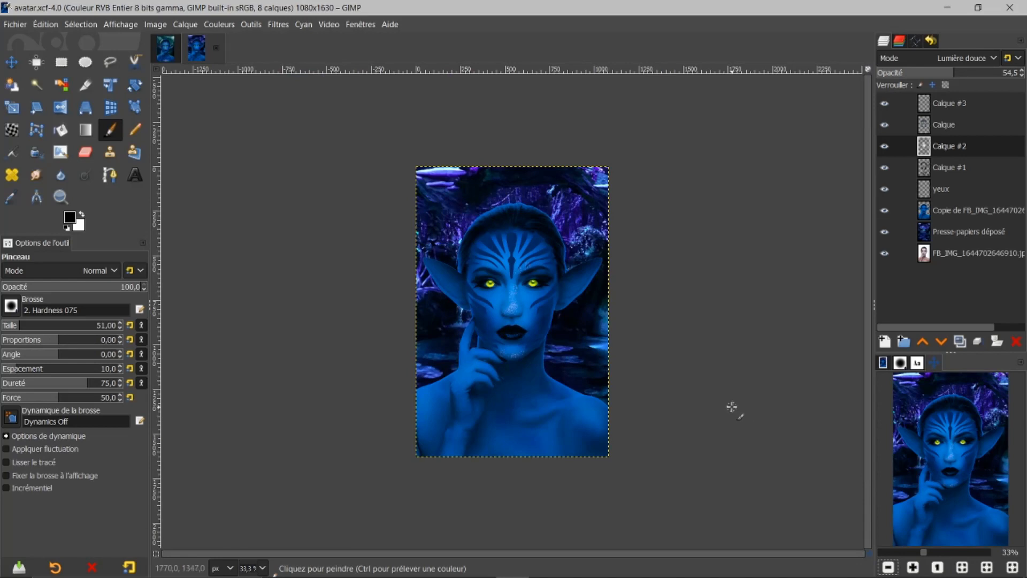
scroll(731, 408, up, 1)
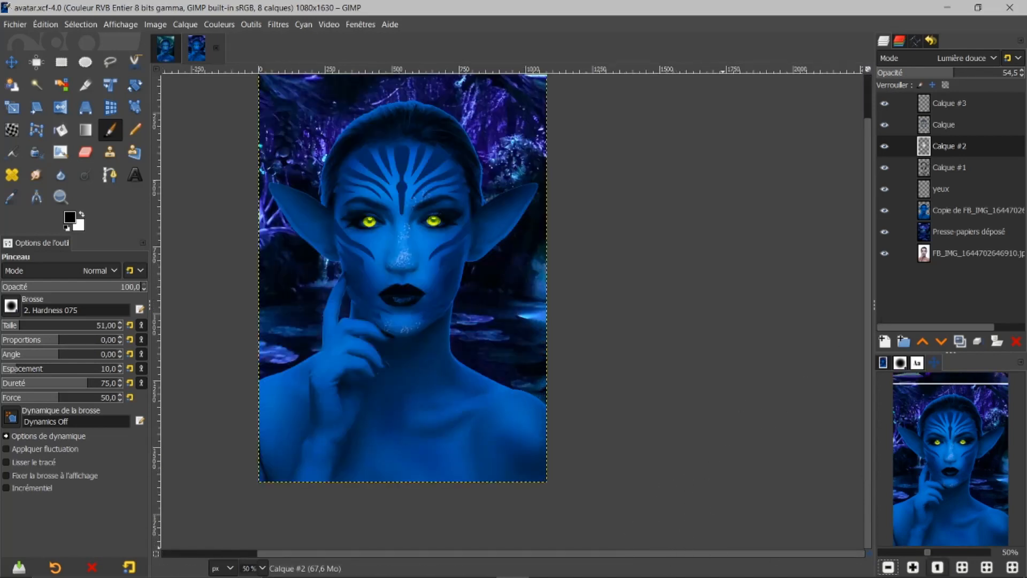
click(963, 569)
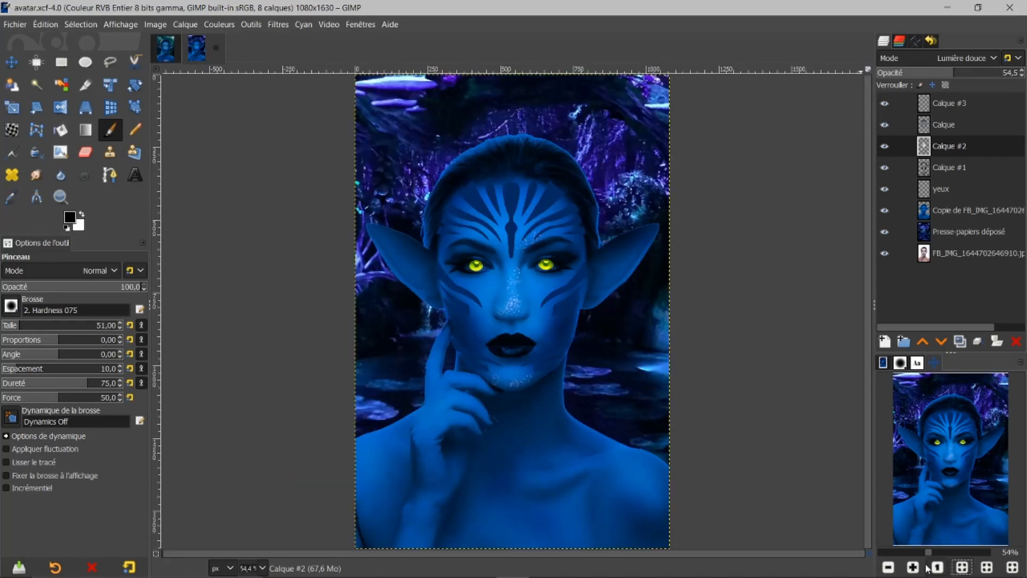
click(888, 568)
click(888, 568)
click(913, 568)
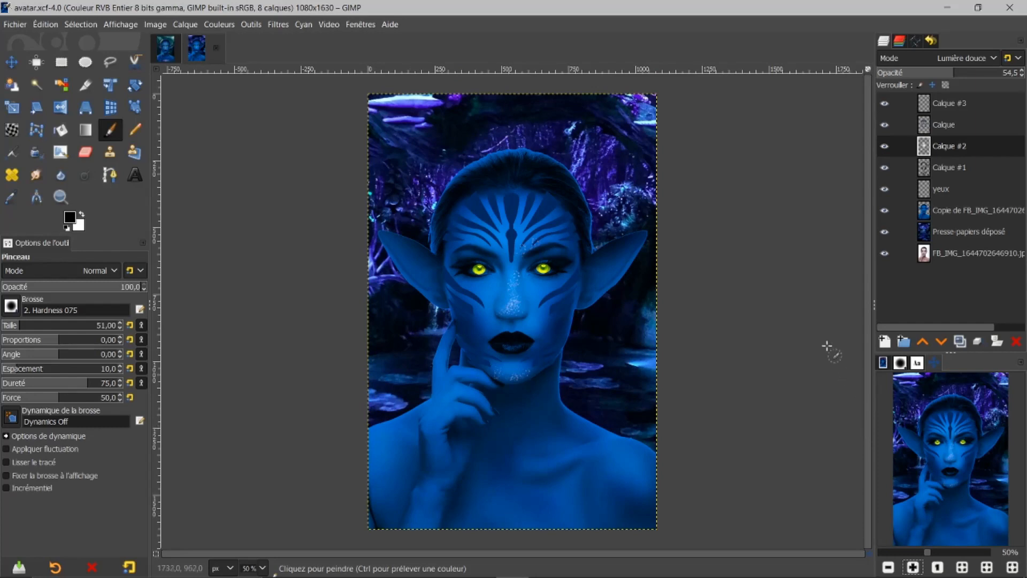
click(170, 51)
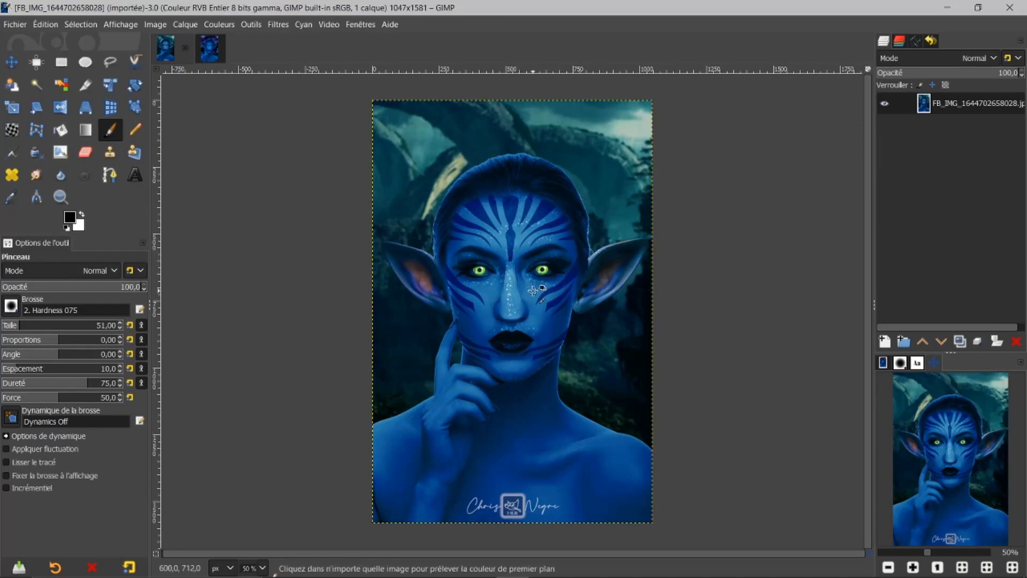
scroll(533, 291, up, 2)
scroll(533, 291, up, 1)
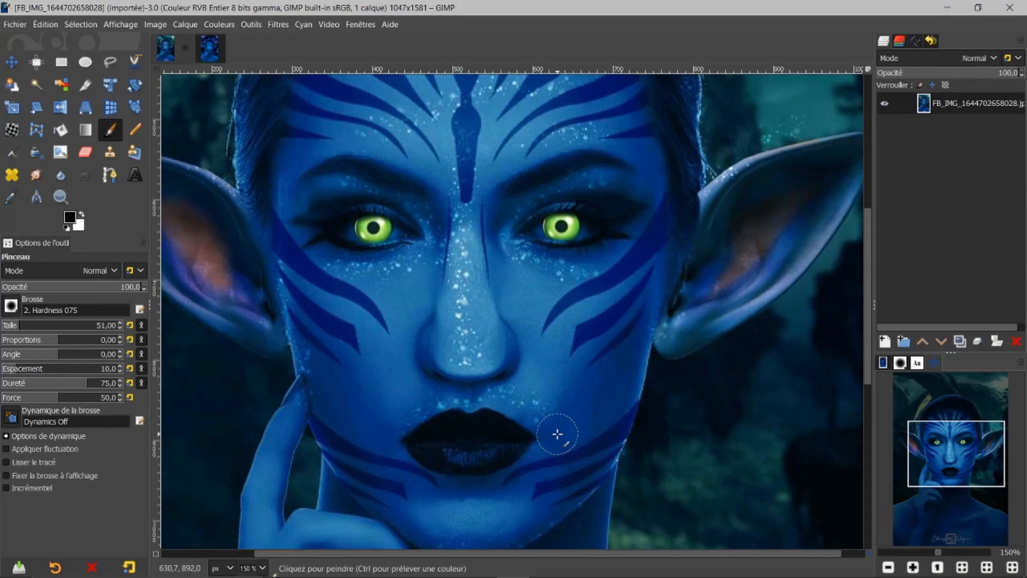
scroll(523, 554, right, 1)
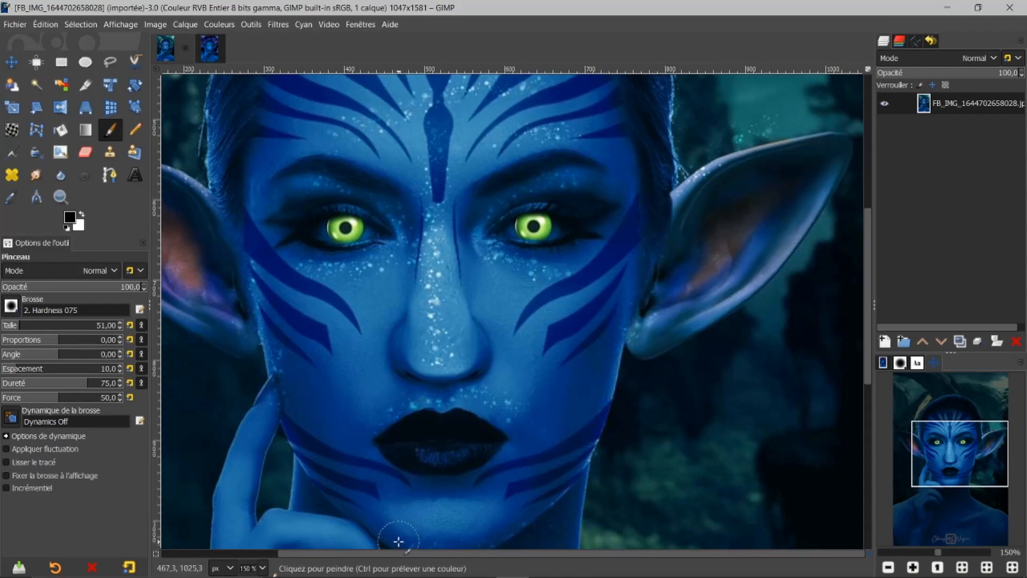
scroll(392, 555, left, 5)
drag(304, 549, 428, 554)
Switch to avatar.xcf and examine its eye, cheek stripes and pointed ear at 200% zoom.
click(166, 48)
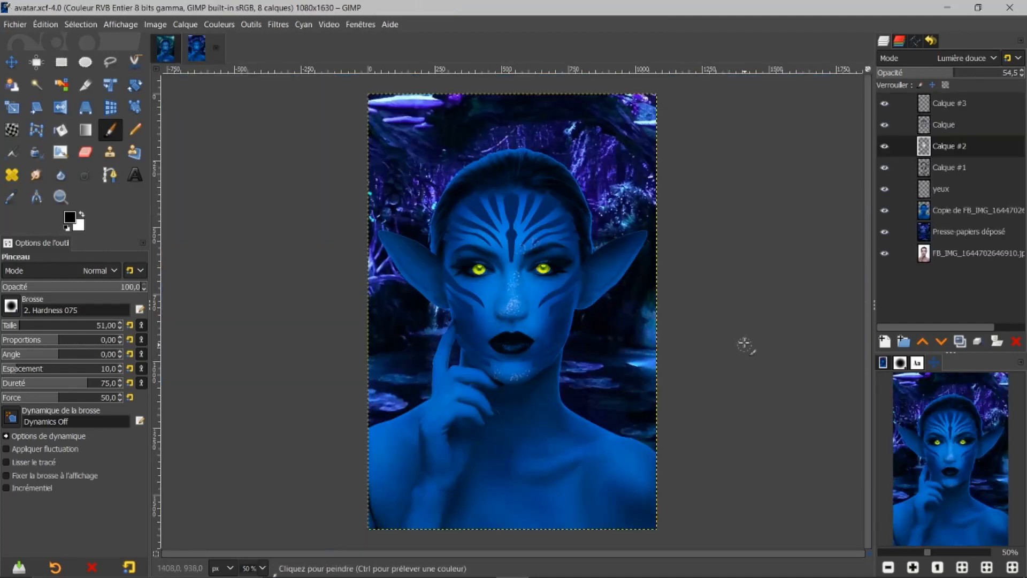
scroll(640, 289, up, 4)
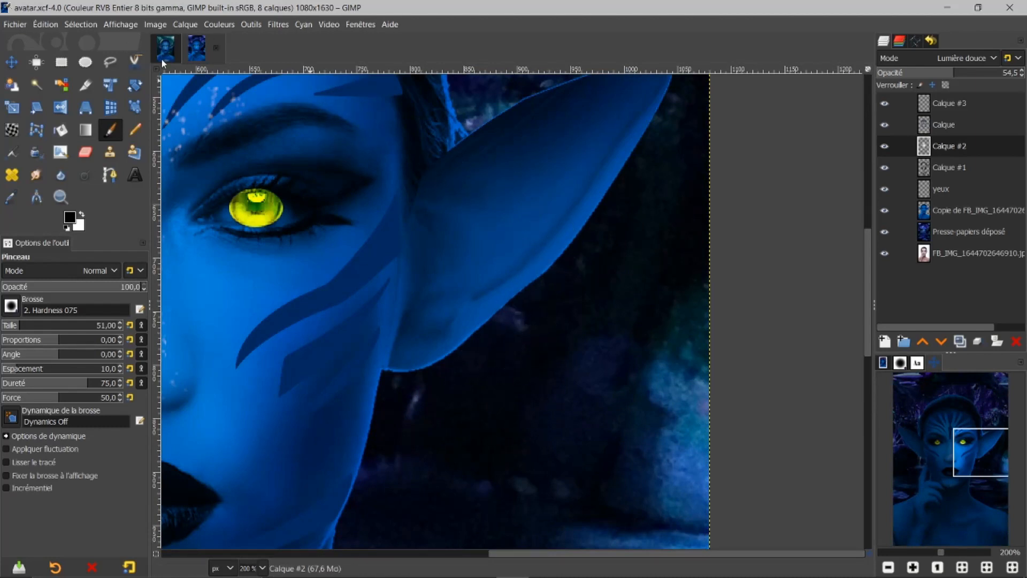
Go back to the reference image and inspect its forehead, ears, lips and hand up close, ending with the whole picture in view.
click(196, 48)
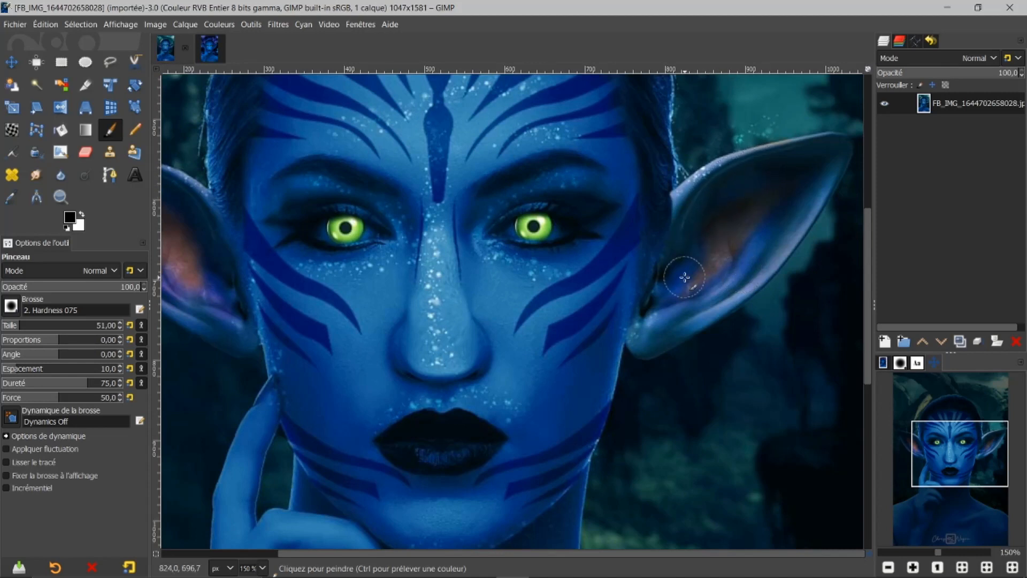
scroll(876, 226, up, 1)
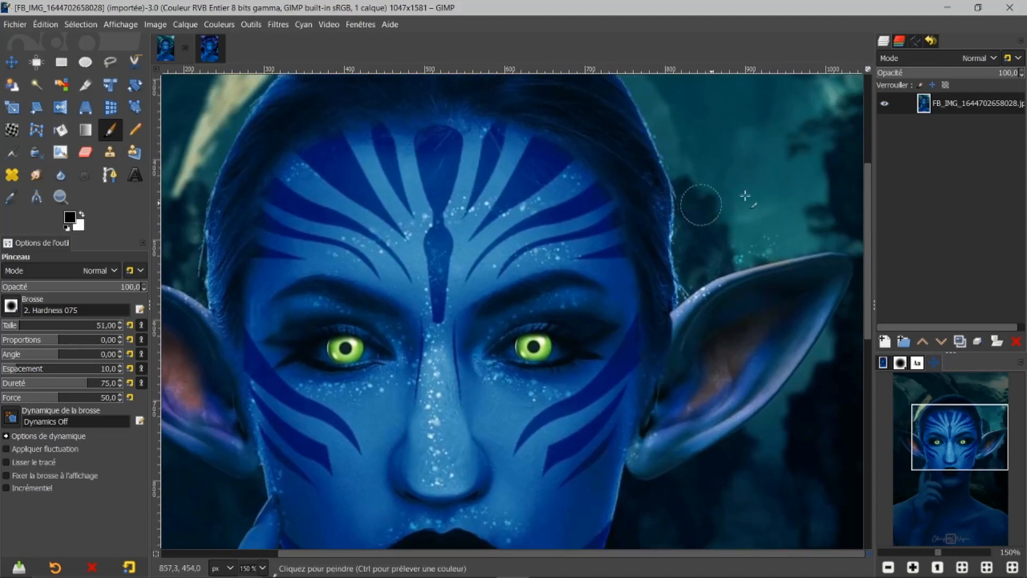
drag(866, 194, 873, 310)
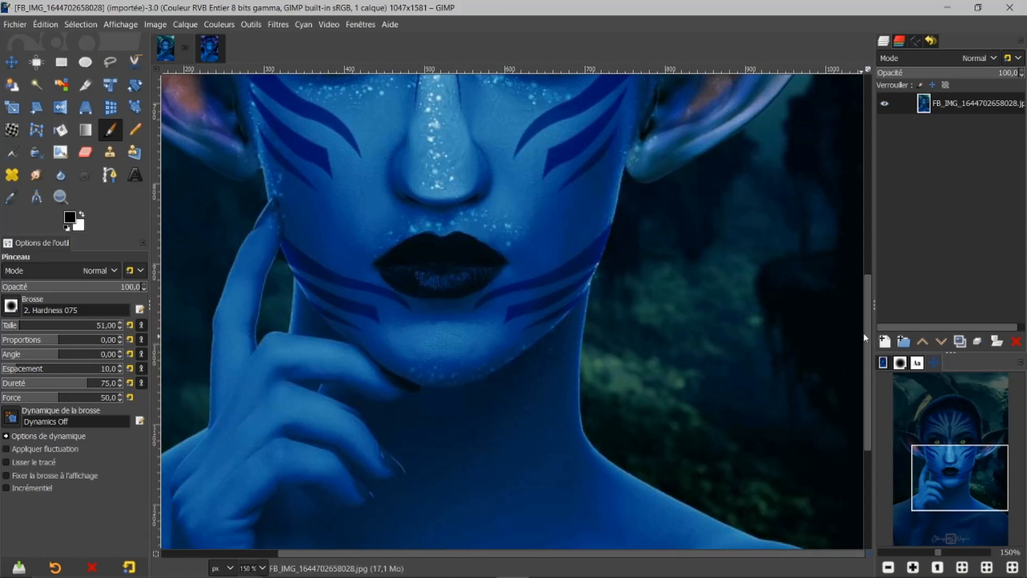
drag(867, 338, 886, 268)
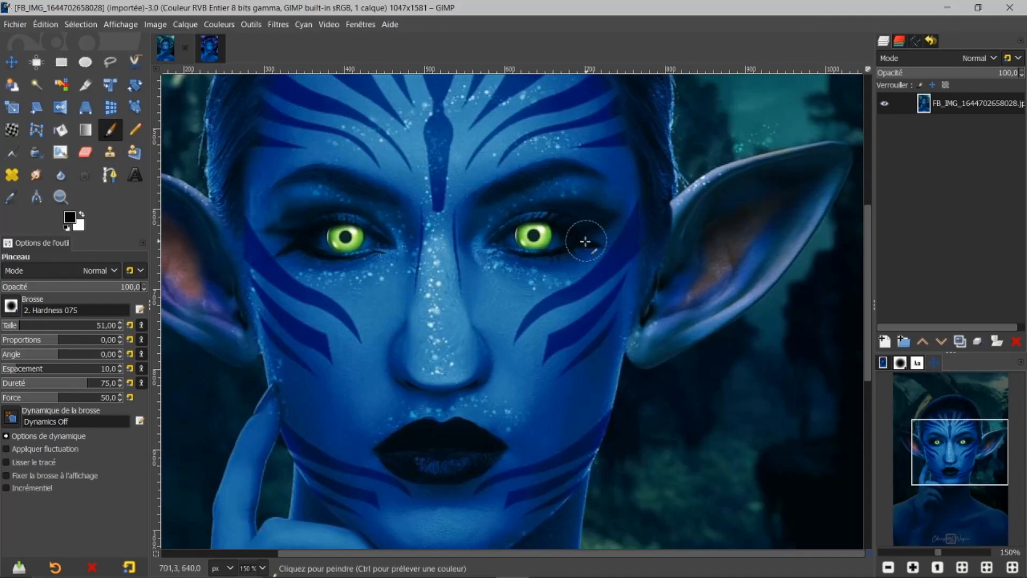
scroll(585, 242, down, 1)
scroll(588, 240, down, 1)
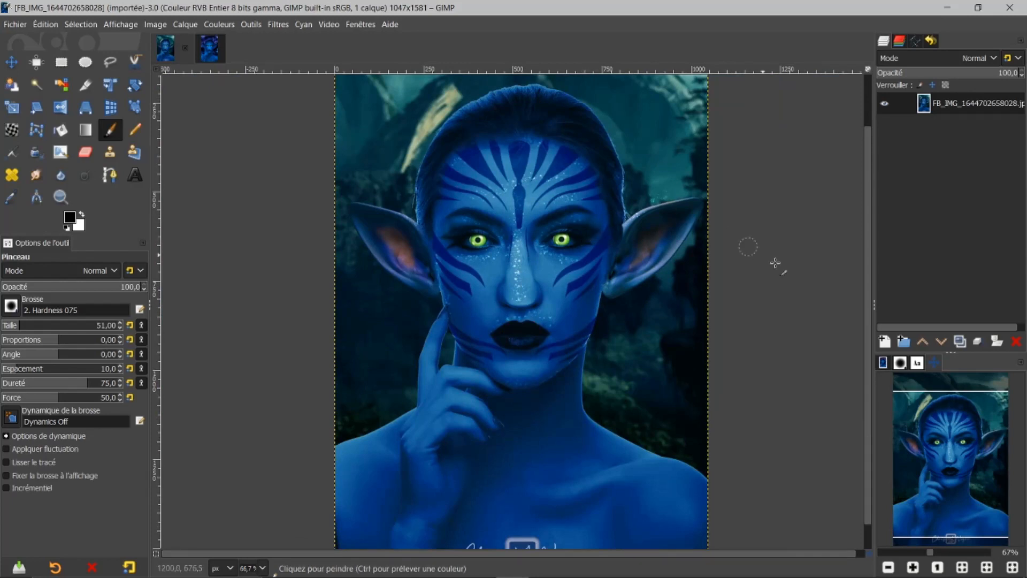
scroll(812, 289, down, 1)
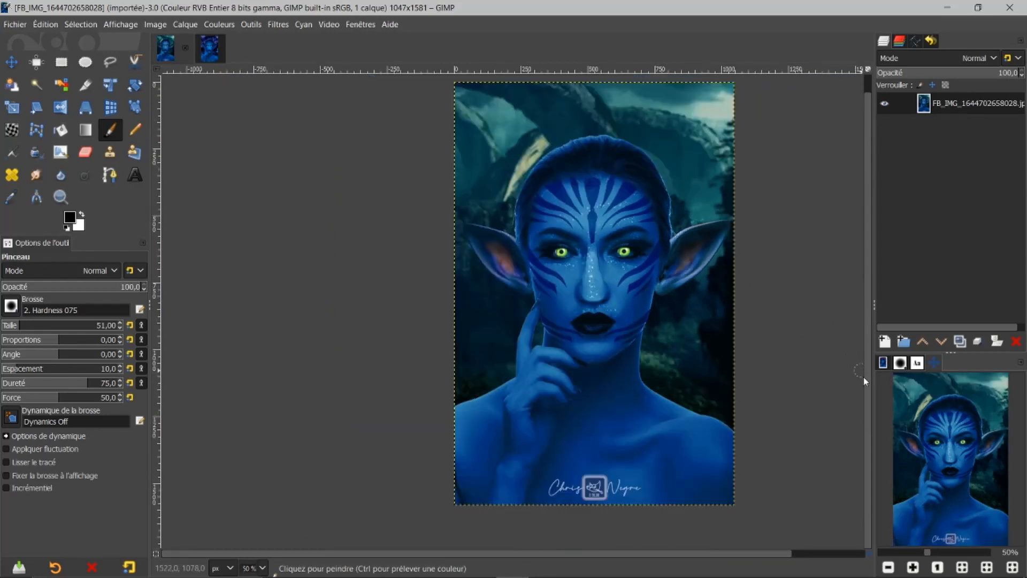
click(962, 568)
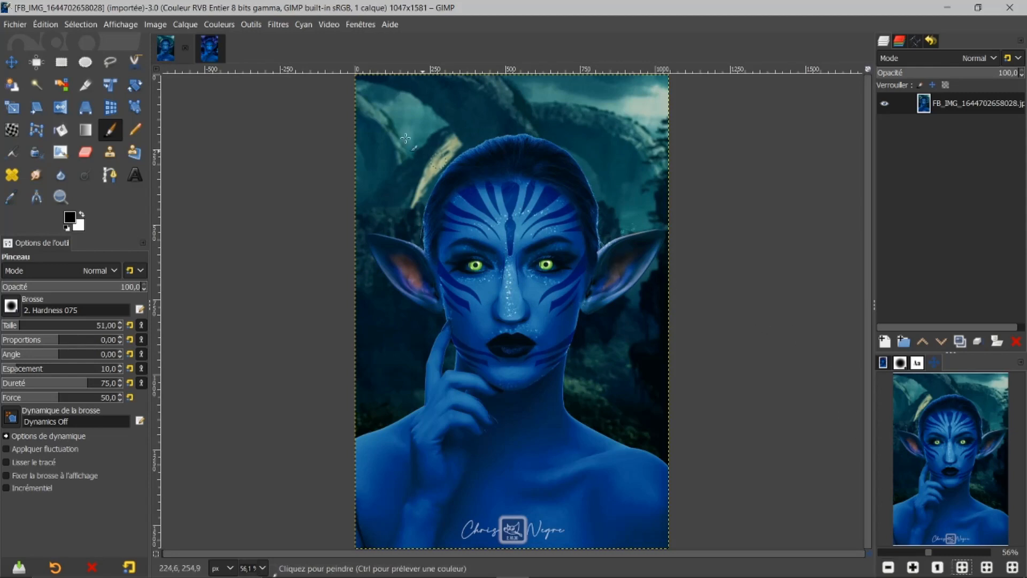
Return to avatar.xcf and view the entire image at 50% zoom.
click(217, 56)
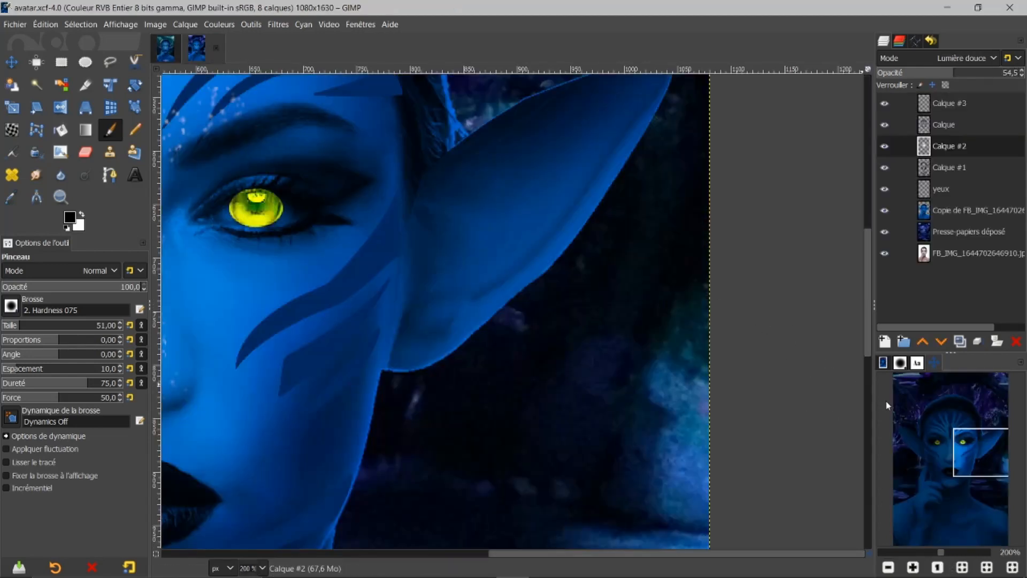
click(962, 567)
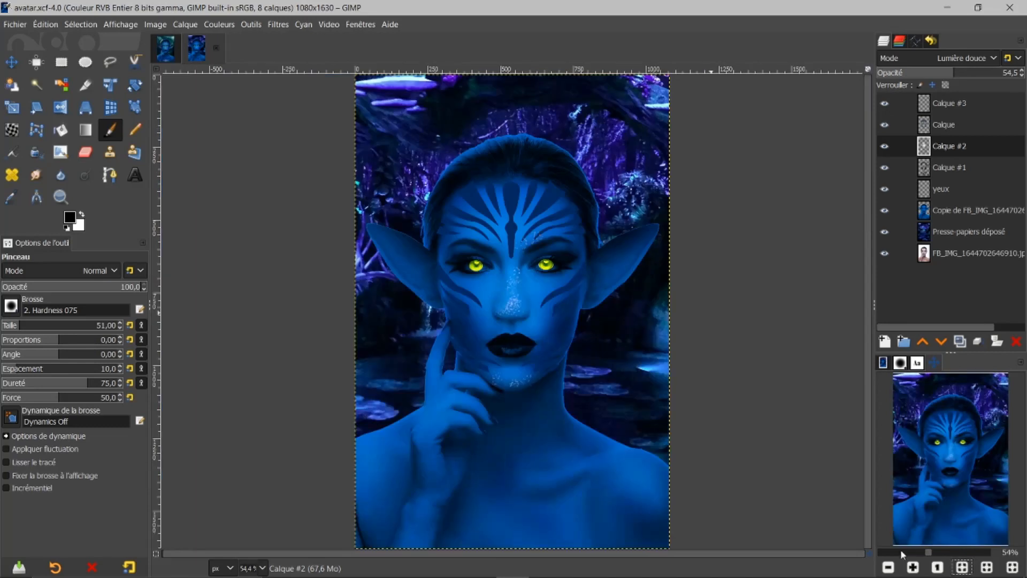
click(889, 567)
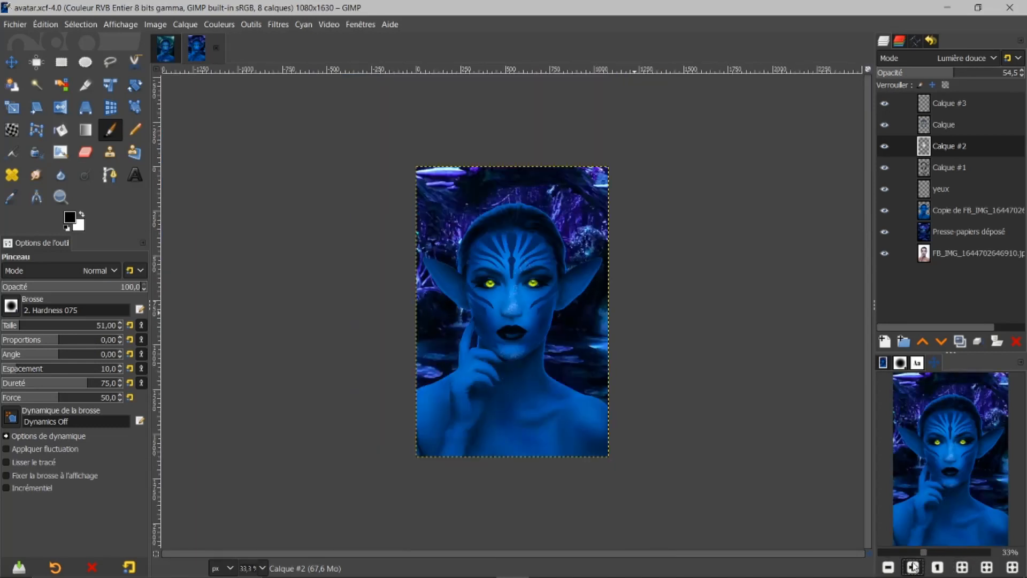
click(913, 567)
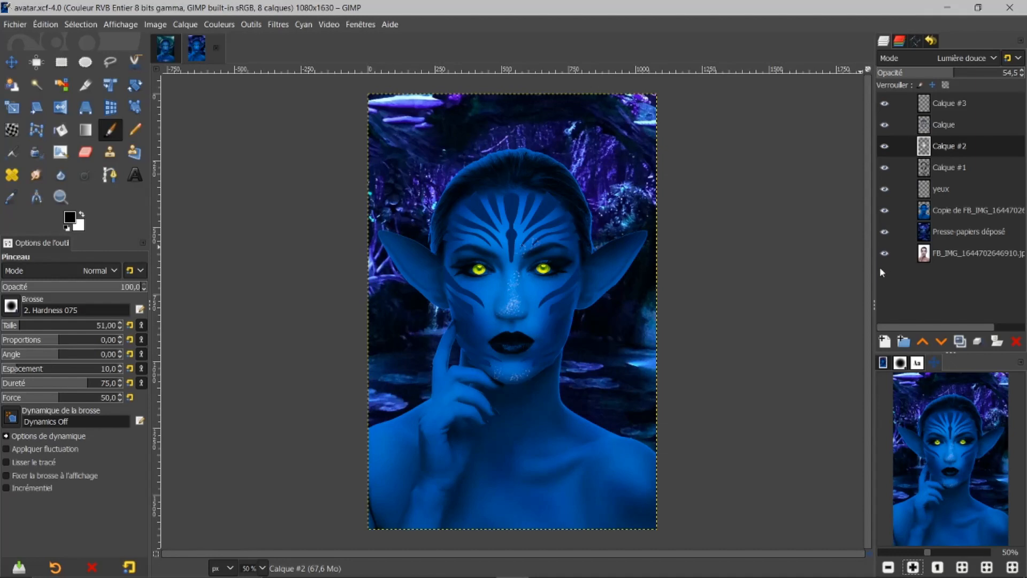
Preview avatar.xcf without its two bottom layers, isolate the FB_IMG_1644702646910.jpg layer to see the original photo, and show all layers again.
click(884, 253)
click(885, 231)
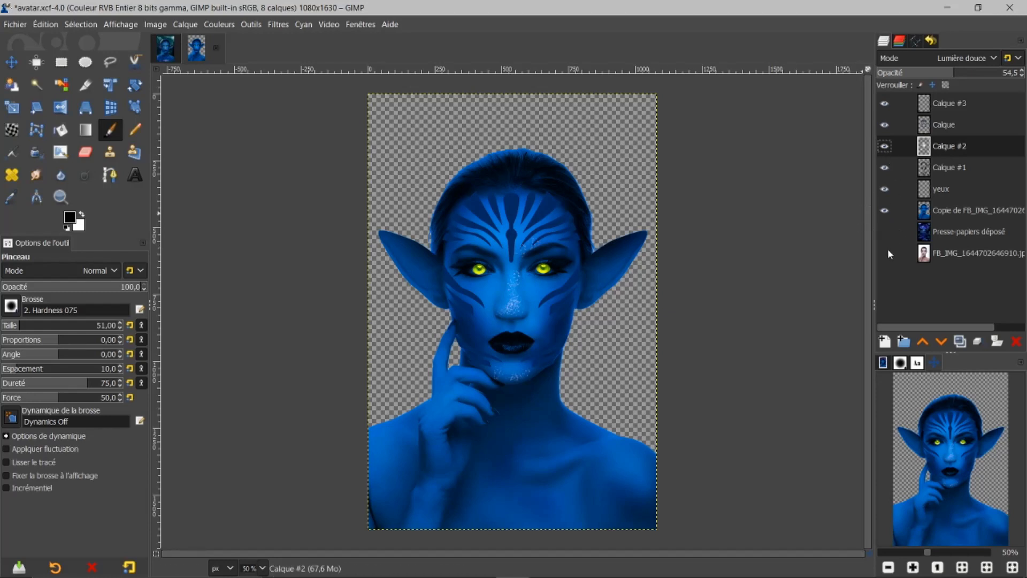
shift+click(884, 252)
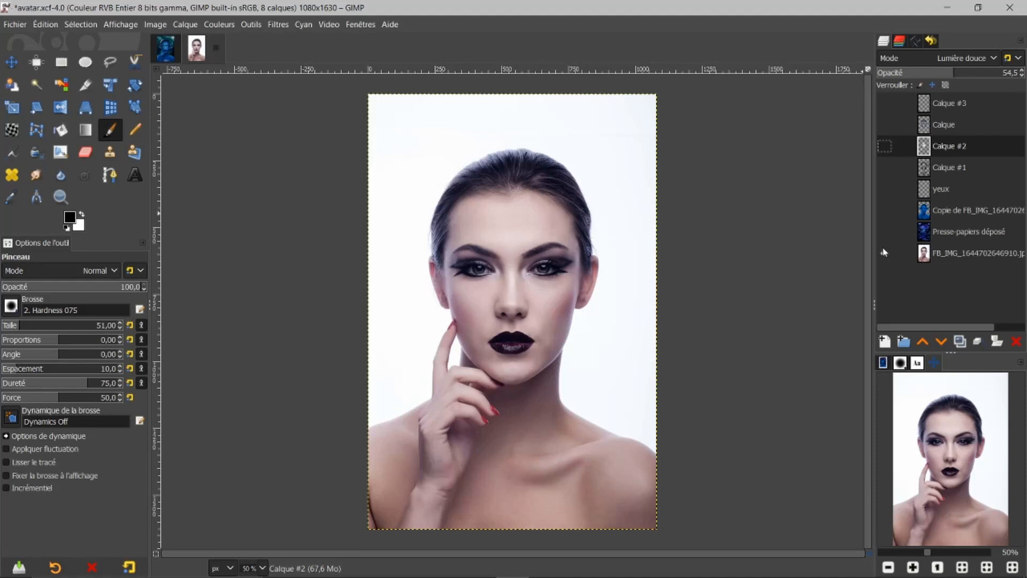
shift+click(885, 251)
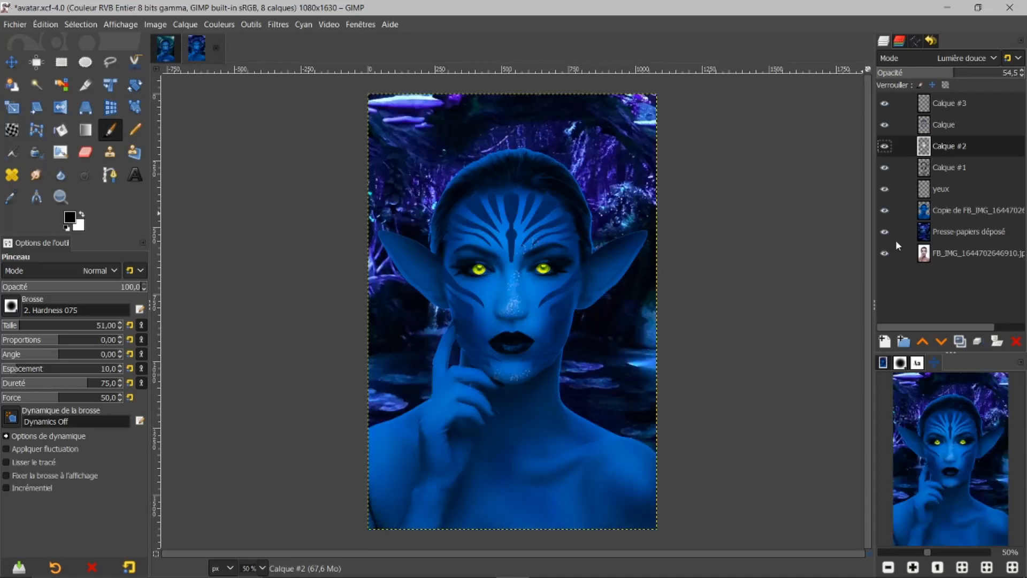
Copy the blue character from avatar.xcf without its two bottom layers into the reference image as a new layer, aligned over the reference figure.
click(885, 231)
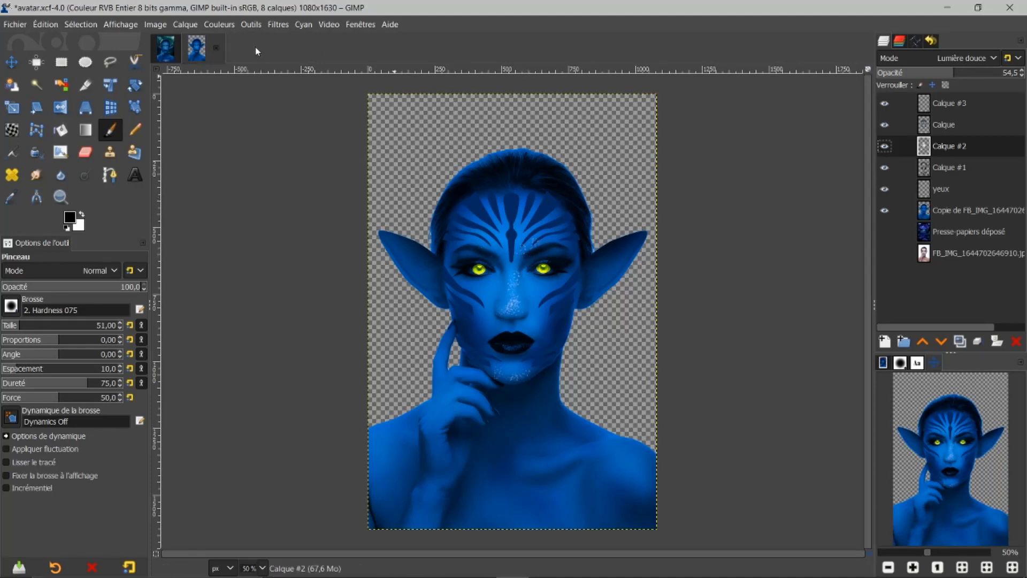
drag(194, 47, 940, 133)
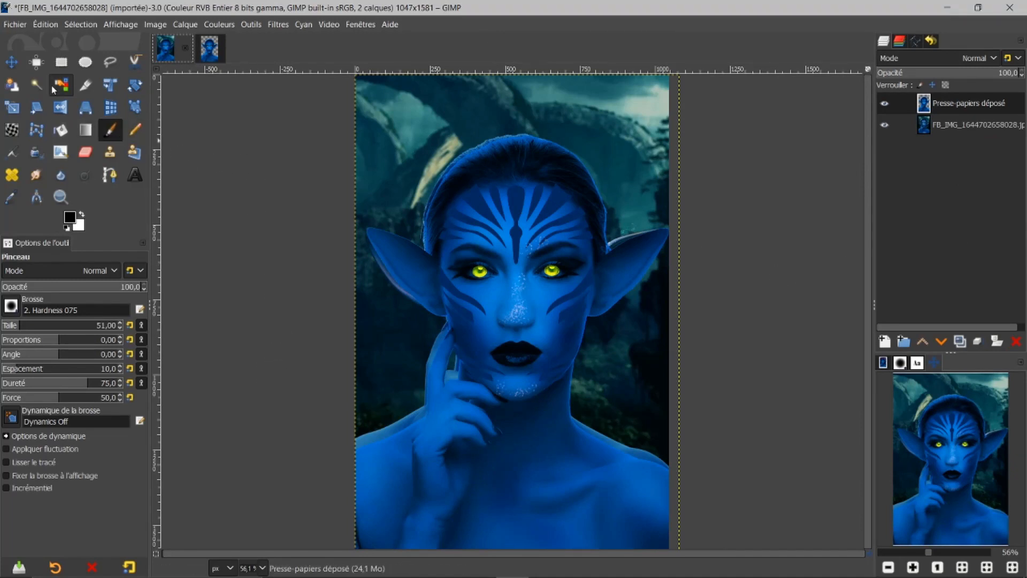
click(12, 61)
drag(521, 308, 514, 300)
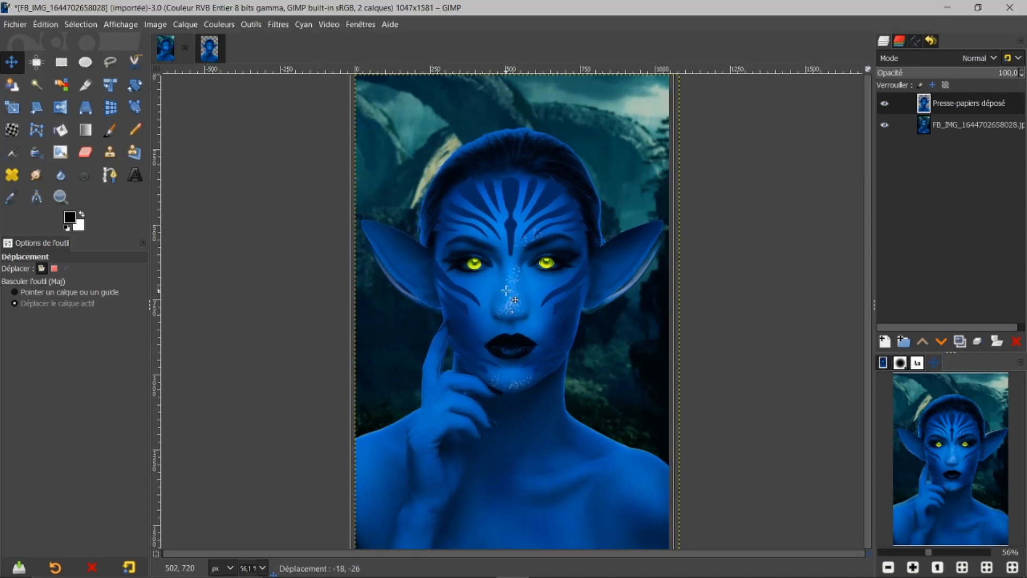
drag(514, 300, 516, 303)
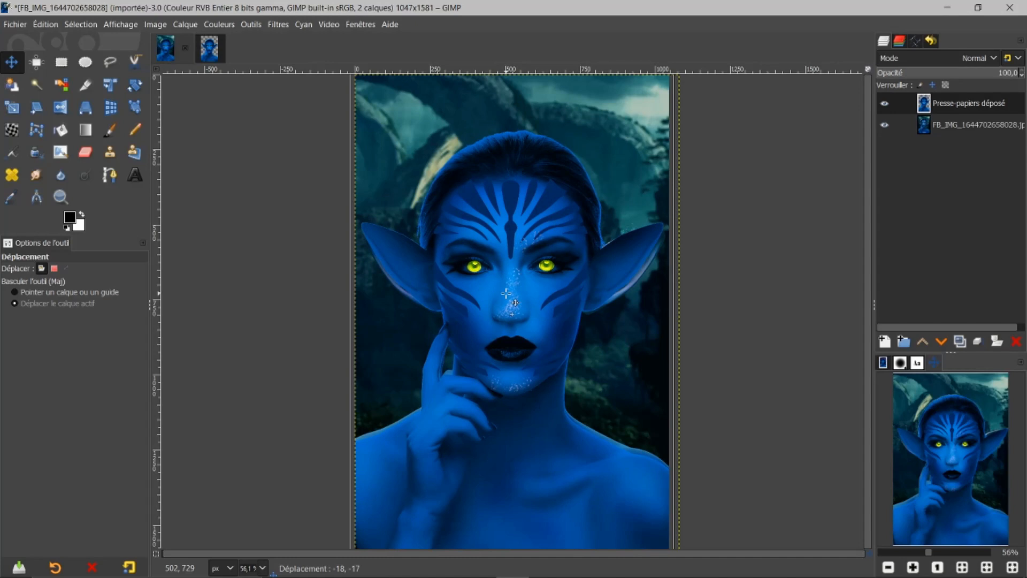
drag(506, 293, 506, 293)
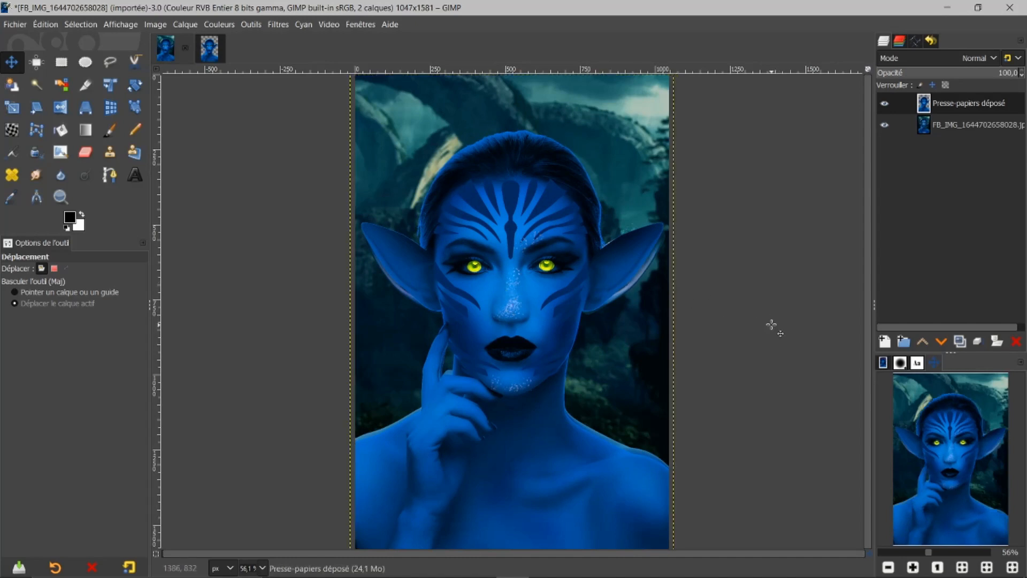
Show only the original portrait layer in avatar.xcf, and compare the reference image with and without its pasted character layer.
click(214, 56)
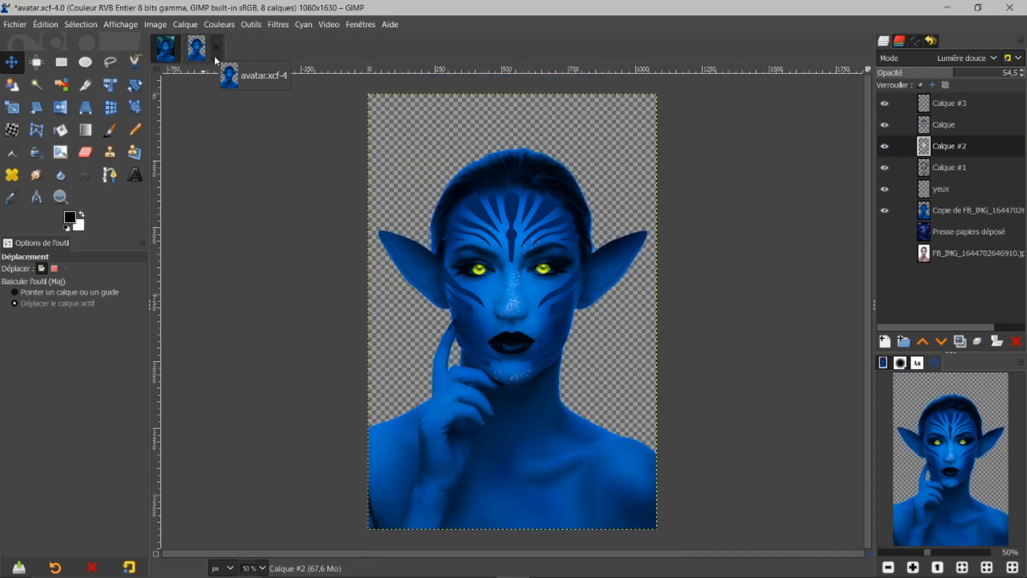
shift+click(888, 255)
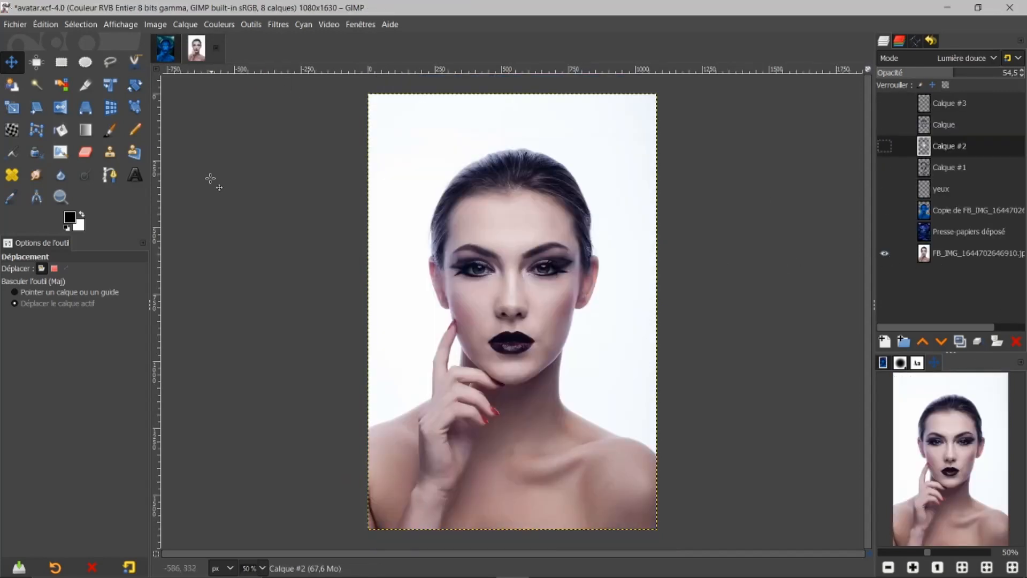
click(166, 45)
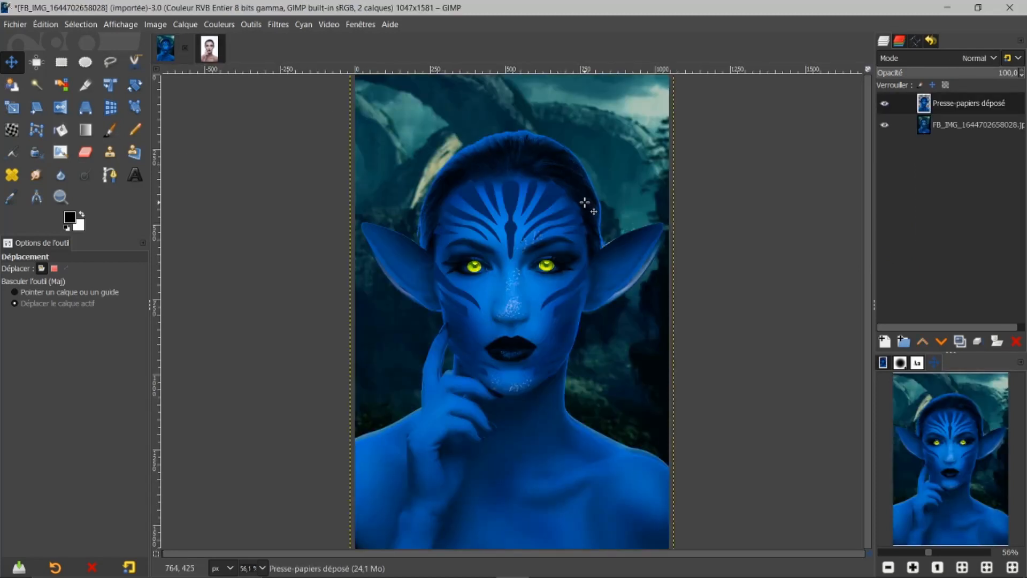
click(885, 104)
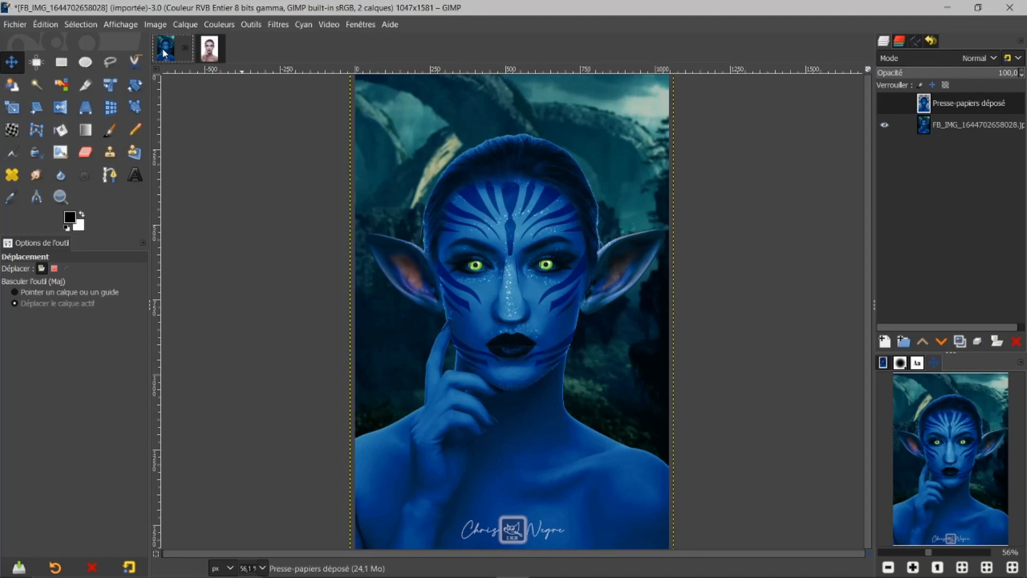
click(885, 102)
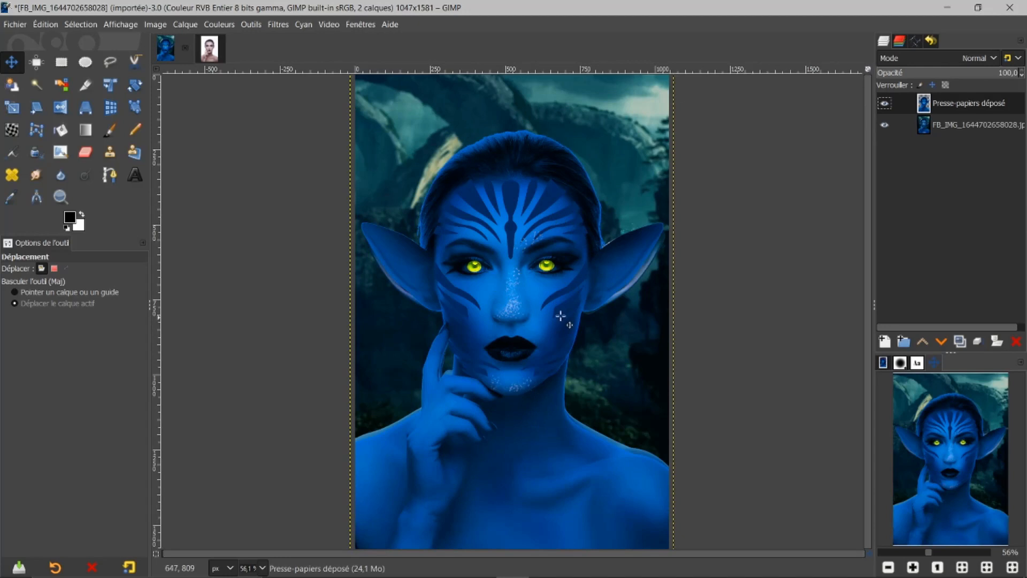
Erase both ears from the pasted character layer with a size 69 Eraser, exposing the reference ears underneath.
click(89, 155)
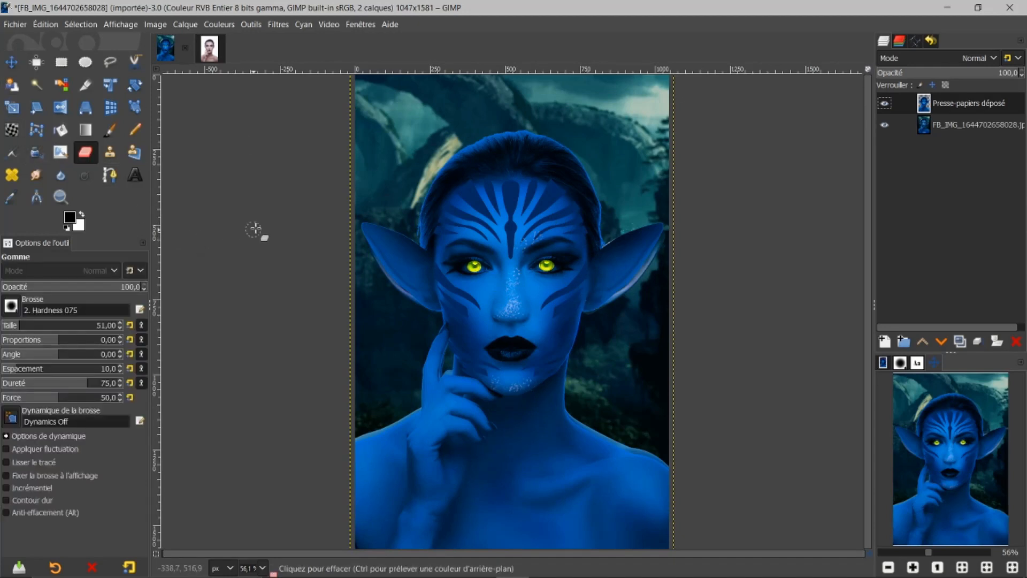
scroll(632, 262, up, 18)
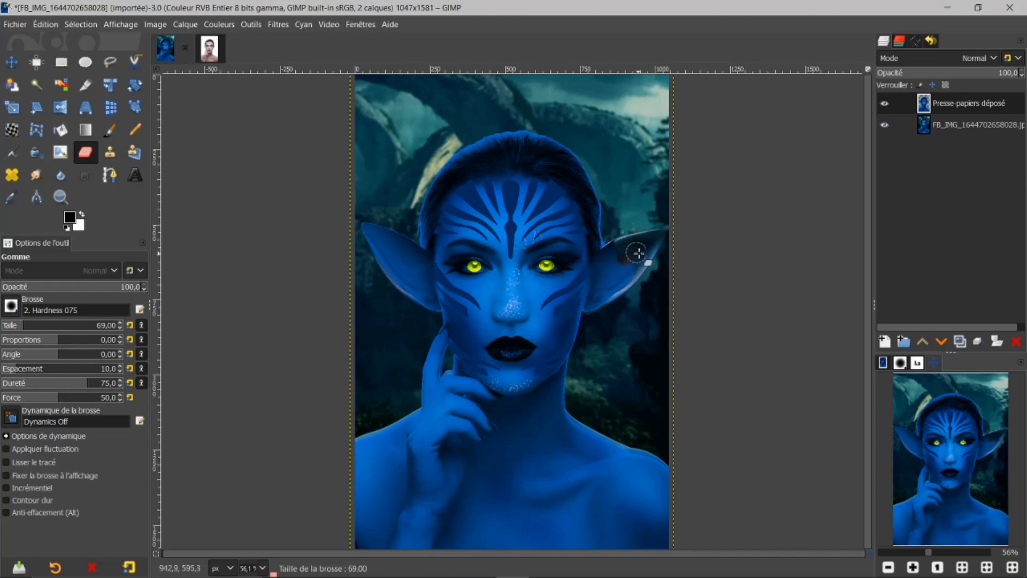
ctrl+scroll(636, 278, up, 3)
mouse_move(629, 217)
mouse_down()
mouse_move(584, 177)
mouse_move(550, 218)
mouse_move(534, 342)
mouse_move(518, 362)
mouse_move(519, 338)
mouse_move(514, 361)
mouse_move(564, 344)
mouse_move(614, 299)
mouse_move(571, 314)
mouse_move(643, 251)
mouse_move(698, 164)
mouse_move(635, 189)
mouse_move(576, 238)
mouse_move(552, 294)
mouse_move(615, 261)
mouse_move(658, 203)
mouse_move(580, 276)
mouse_move(549, 345)
mouse_move(632, 249)
mouse_move(697, 148)
mouse_up()
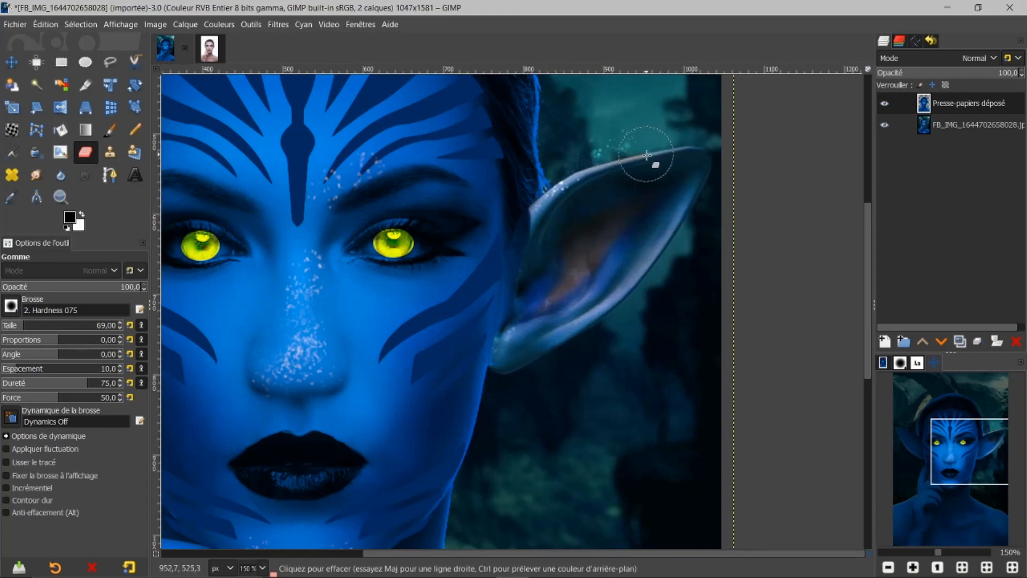
drag(544, 555, 300, 513)
mouse_move(252, 157)
mouse_down()
mouse_move(194, 140)
mouse_move(216, 225)
mouse_move(275, 155)
mouse_move(339, 227)
mouse_move(377, 369)
mouse_move(283, 299)
mouse_move(225, 225)
mouse_move(217, 183)
mouse_move(285, 238)
mouse_move(303, 228)
mouse_move(323, 316)
mouse_move(290, 197)
mouse_move(266, 167)
mouse_move(235, 160)
mouse_up()
mouse_move(281, 293)
mouse_down()
mouse_move(295, 319)
mouse_move(301, 308)
mouse_up()
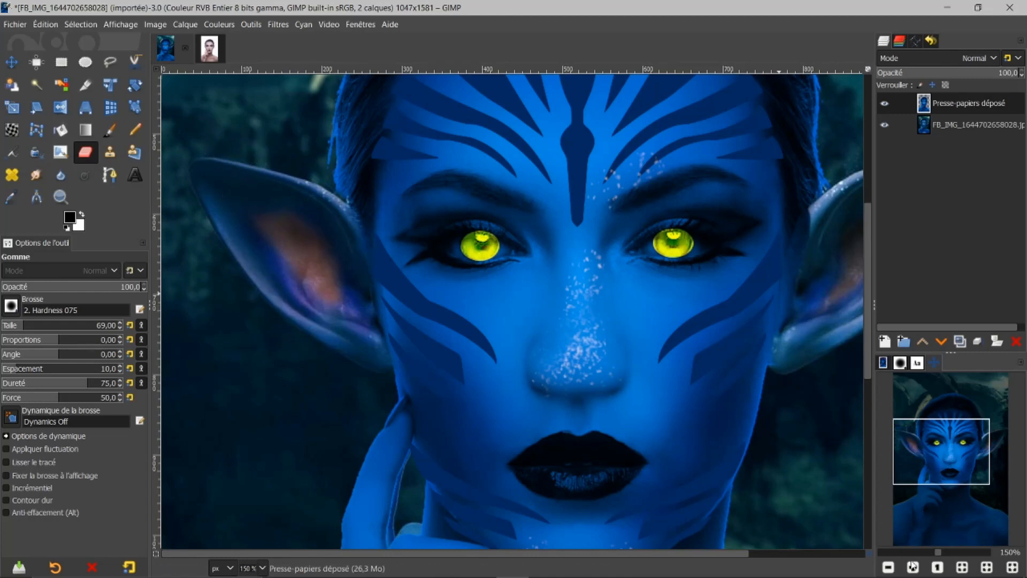
click(962, 569)
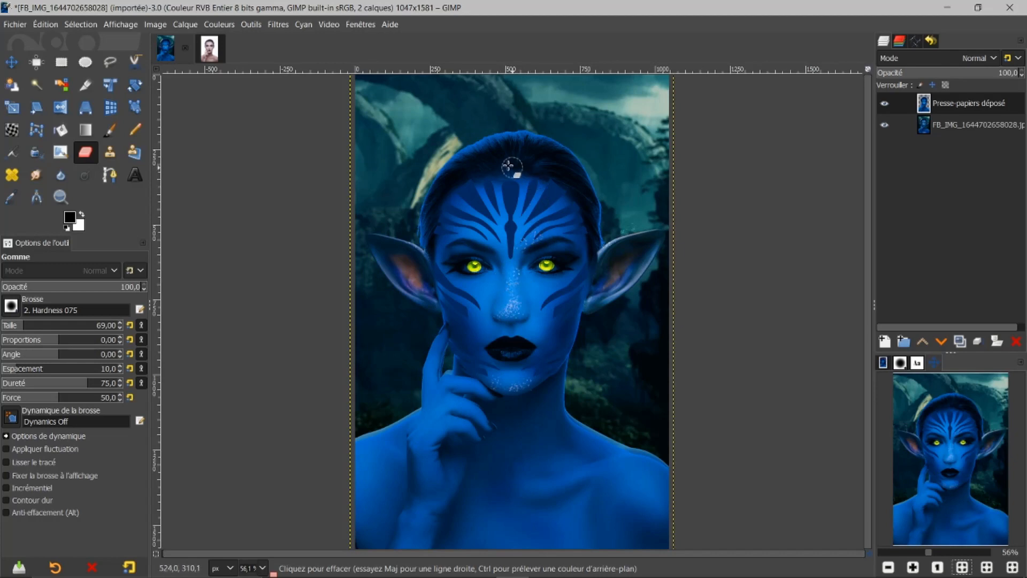
Compare the ear composite with the original reference by hiding and showing the pasted character layer.
click(885, 104)
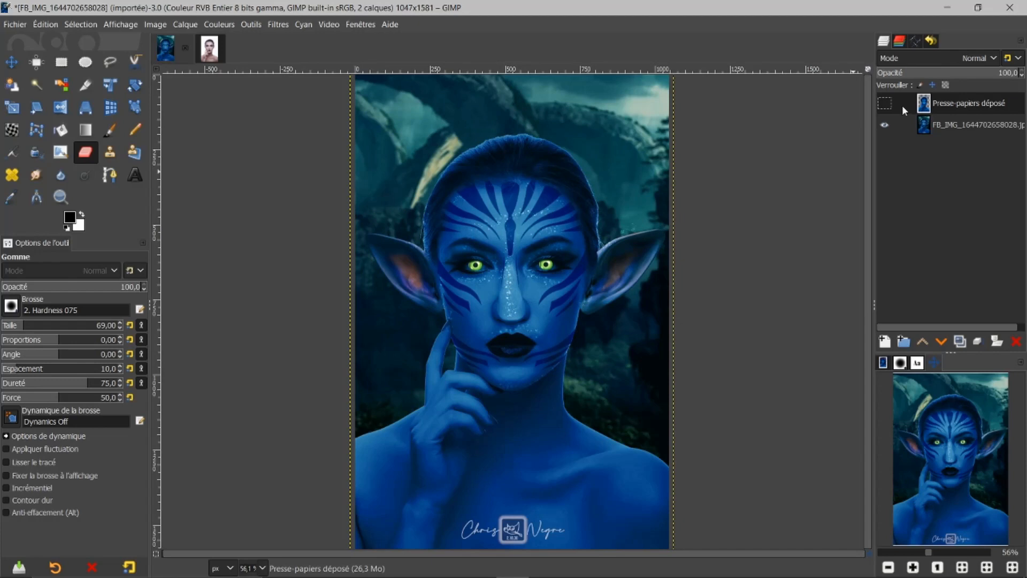
click(887, 106)
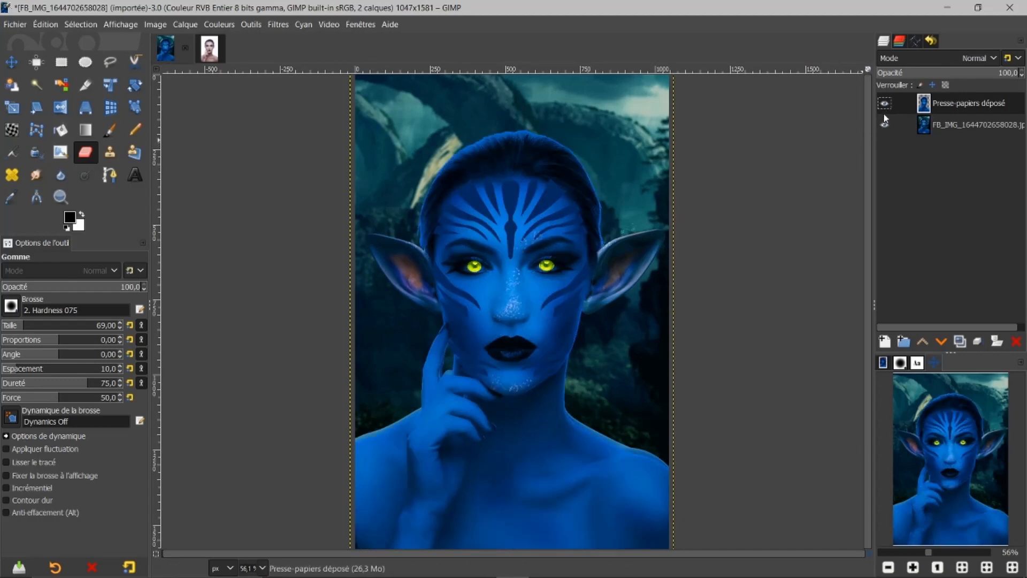
click(887, 110)
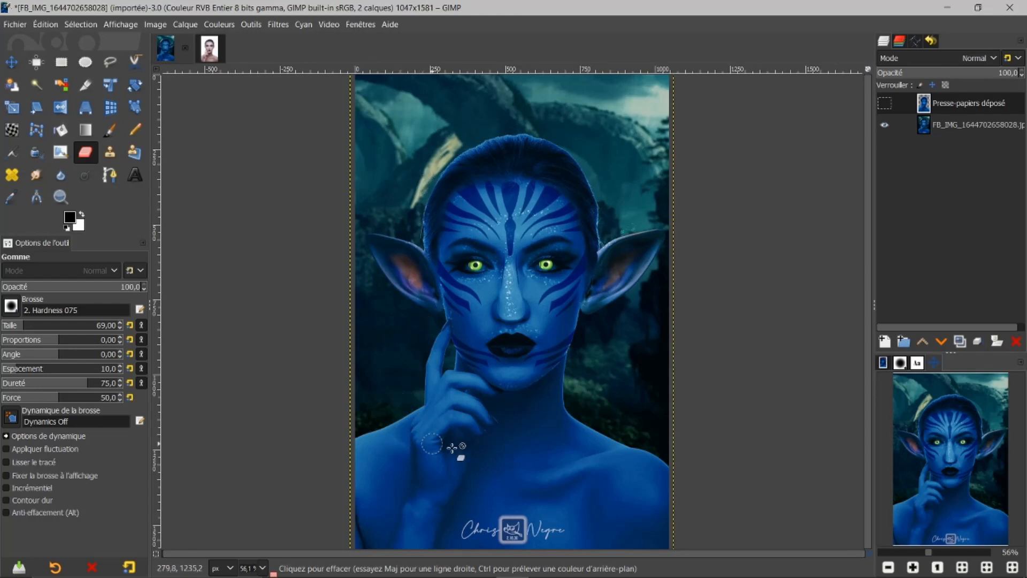
click(884, 103)
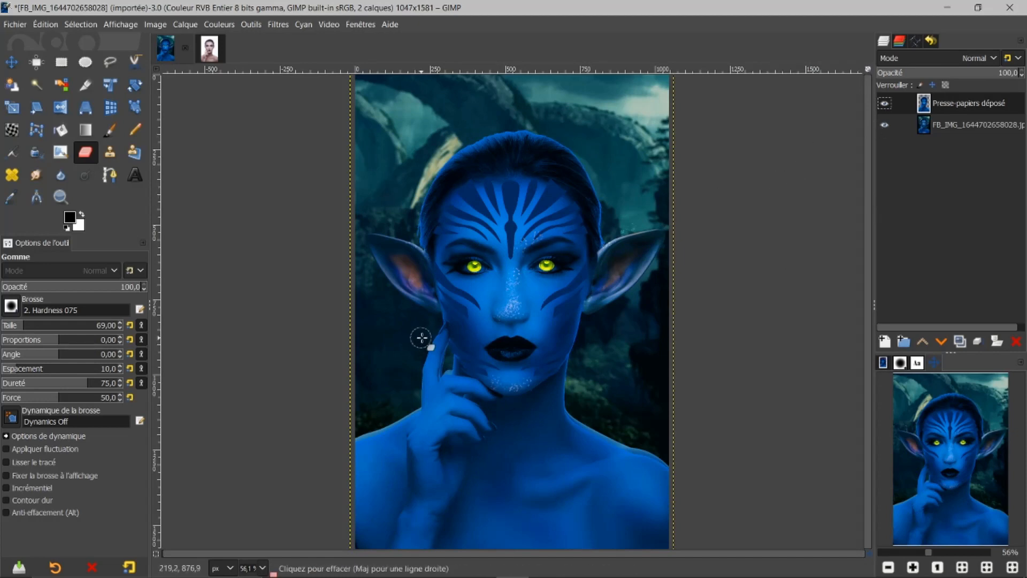
Add a new transparent layer of 1047 x 1581 px above the pasted character layer.
scroll(421, 337, up, 1)
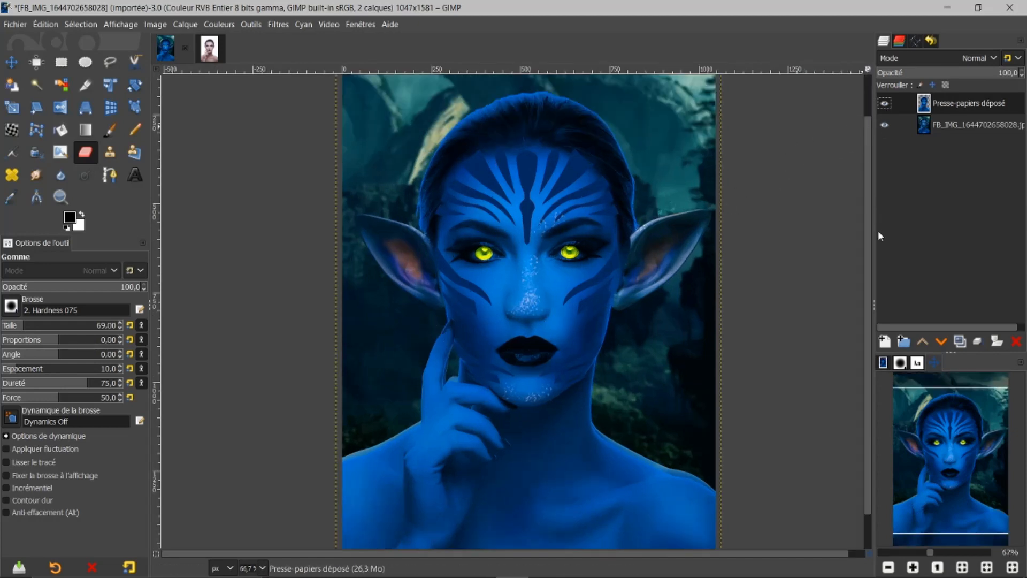
click(885, 341)
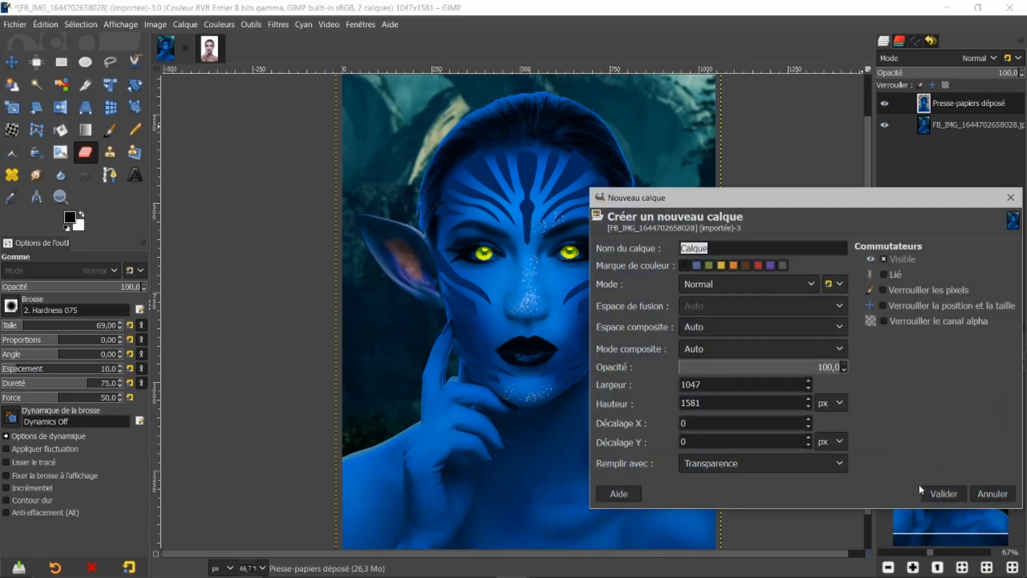
click(943, 494)
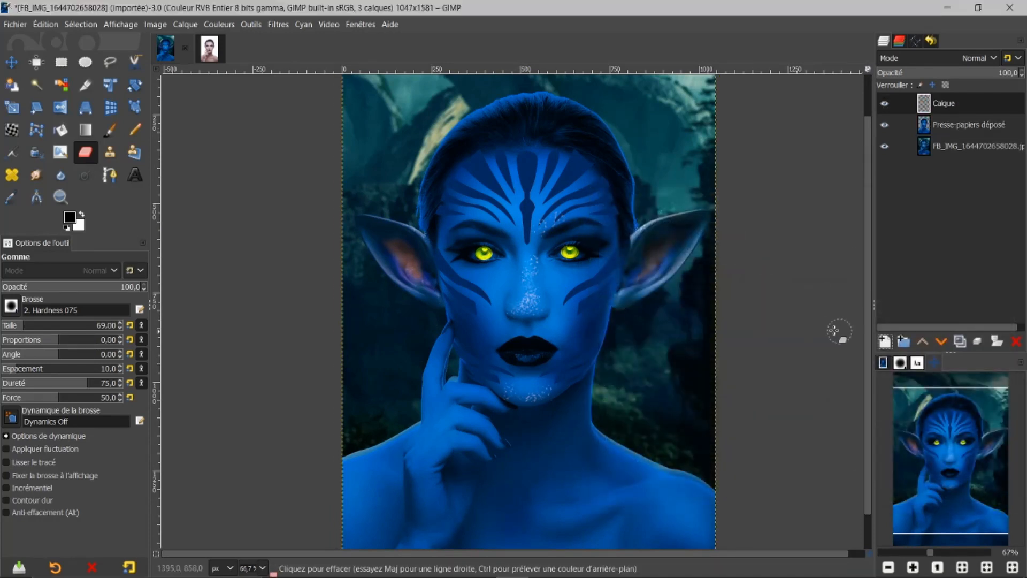
Set up the Paintbrush with opacity 34.9, hardness 20 and force 19 for soft black shading.
scroll(626, 328, up, 1)
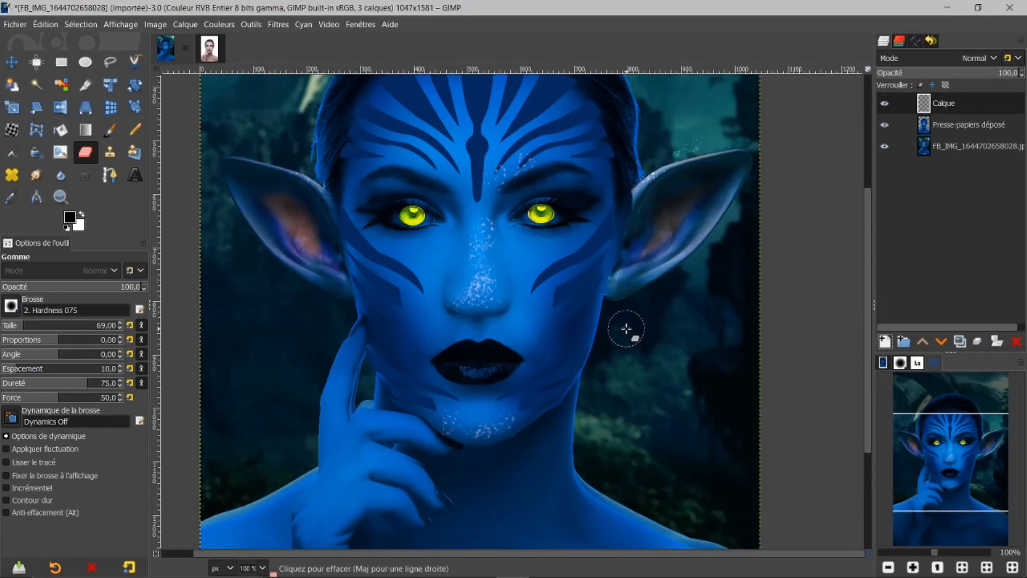
click(110, 130)
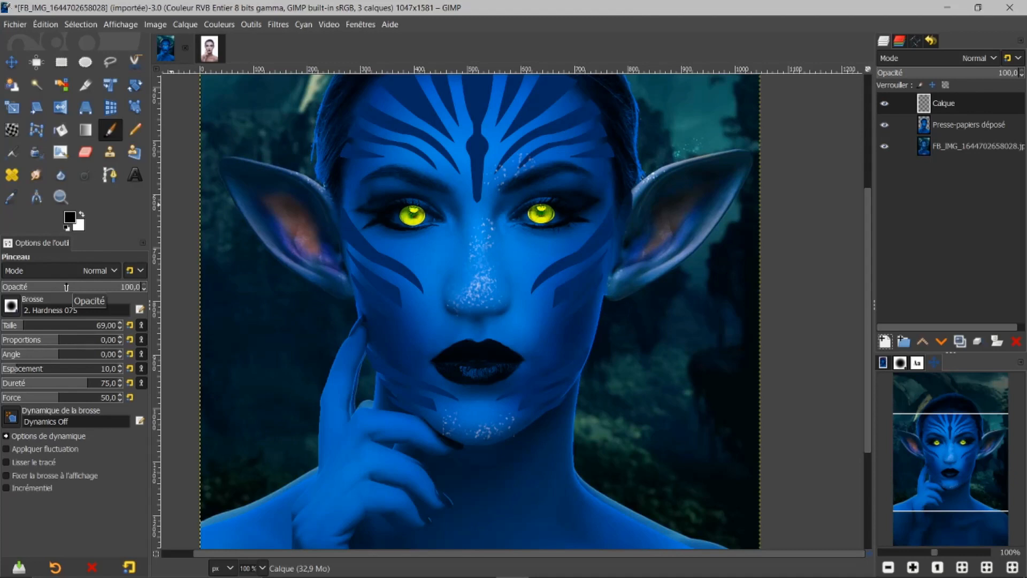
drag(66, 287, 47, 287)
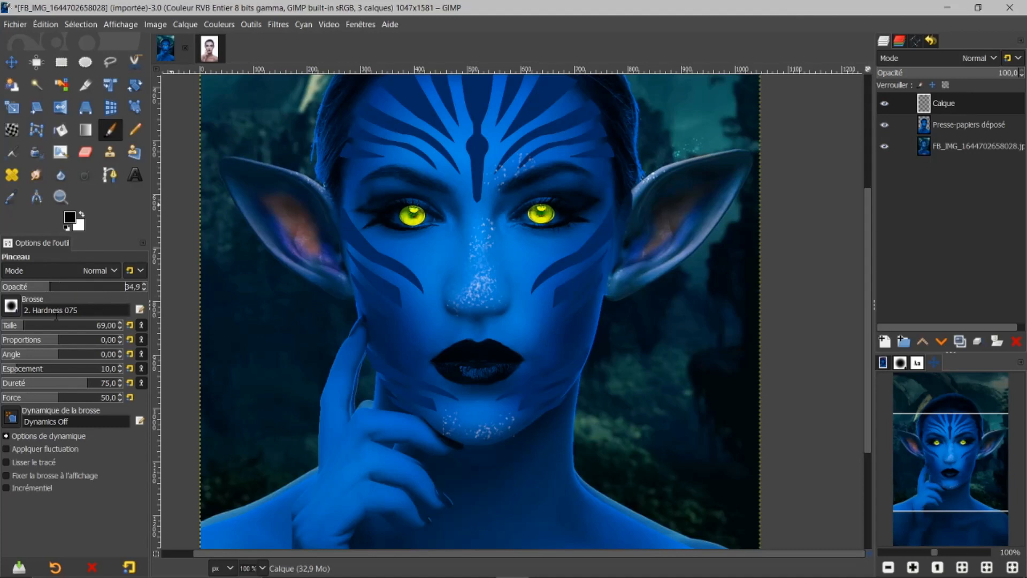
click(22, 383)
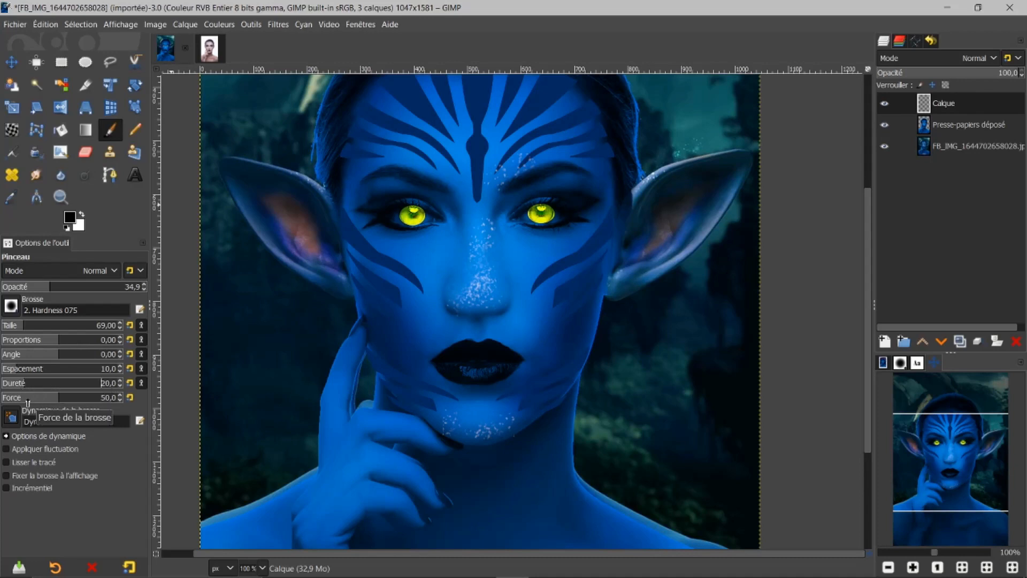
click(26, 397)
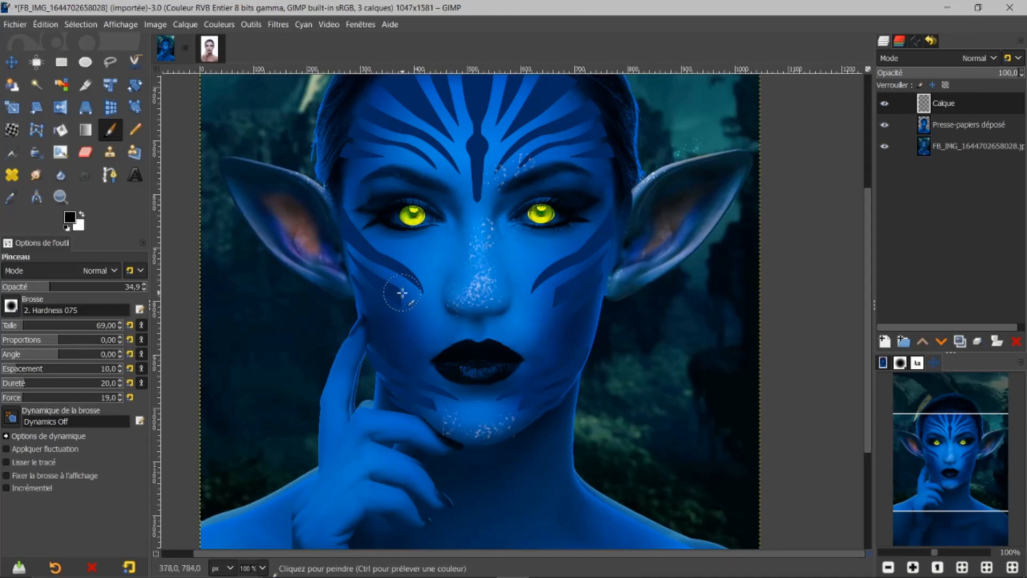
Reduce the brush size to 29, softly darken the nose contours on the new layer, and check the shading with the layer off and on.
key(bracketleft)
key(bracketleft)
key(bracketleft)
key(bracketleft)
key(bracketleft)
key(bracketleft)
key(bracketleft)
key(bracketleft)
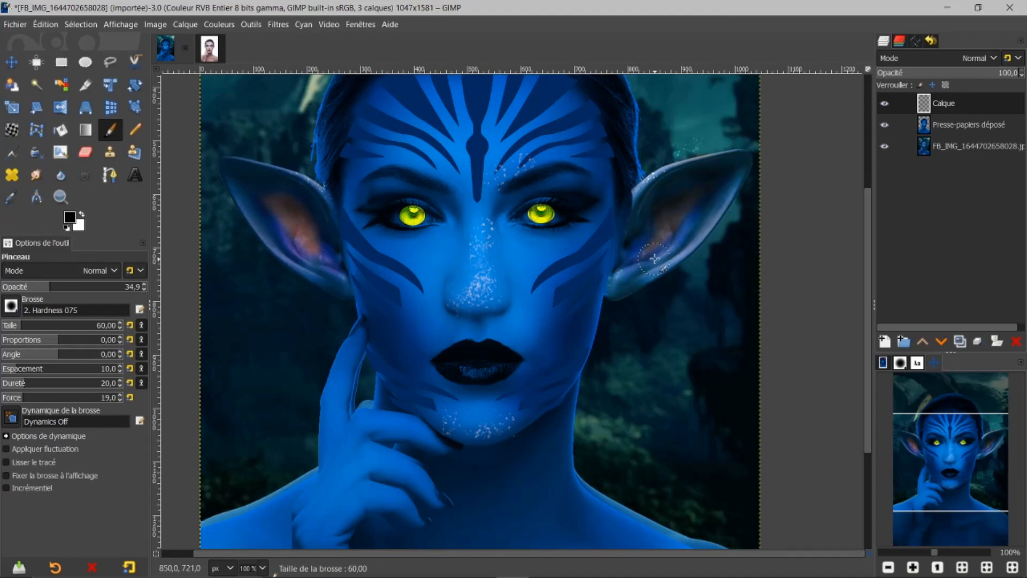
key(bracketleft)
key(bracketleft)
key(bracketleft)
key(bracketleft)
key(bracketleft)
key(bracketleft)
key(bracketleft)
key(bracketleft)
key(bracketleft)
key(bracketleft)
key(bracketleft)
key(bracketleft)
key(bracketleft)
key(bracketleft)
key(bracketleft)
key(bracketleft)
key(bracketleft)
key(bracketleft)
key(bracketleft)
key(bracketleft)
ctrl+scroll(551, 320, up, 1)
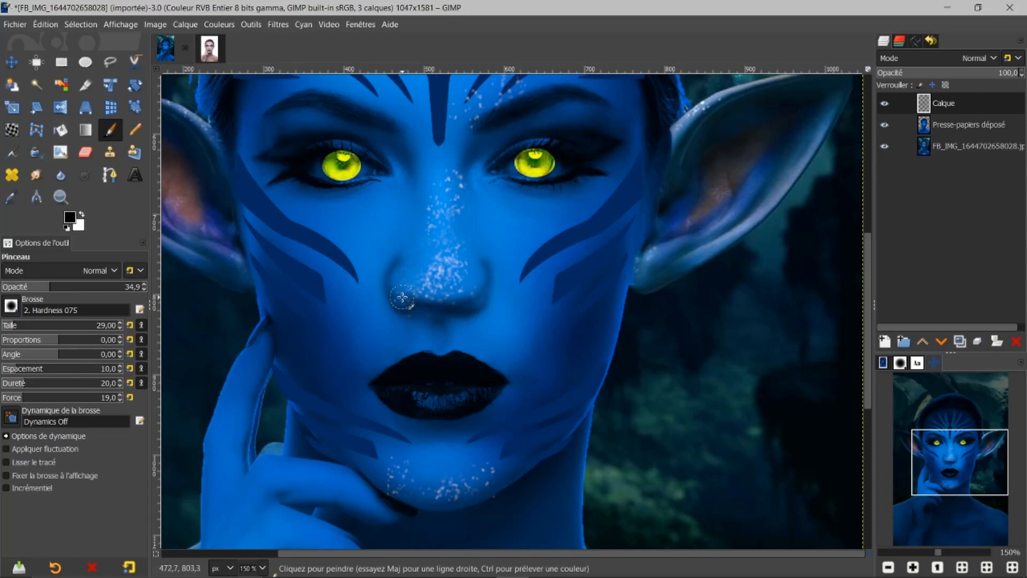
key(ctrl)
scroll(612, 346, down, 1)
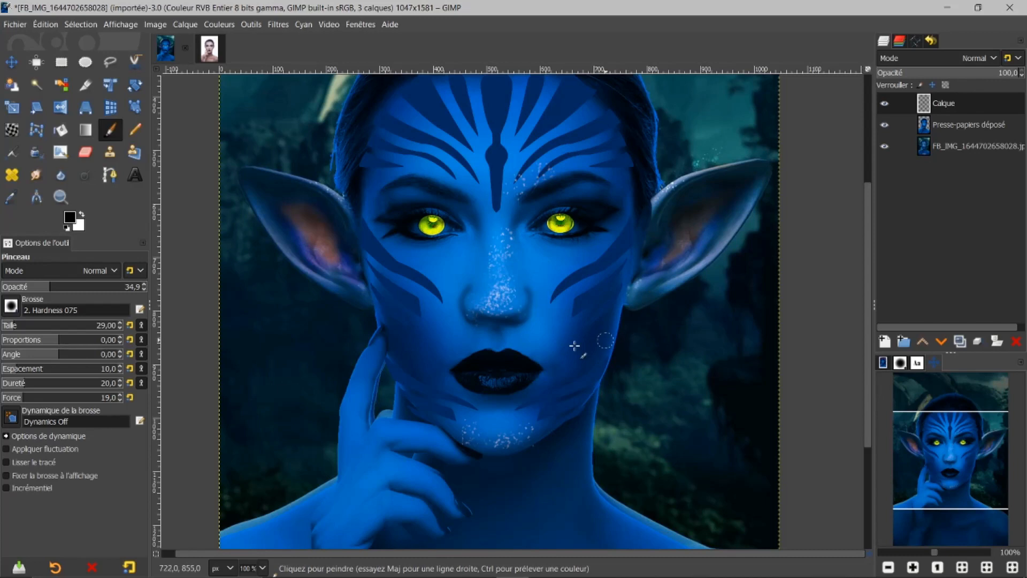
click(884, 125)
click(885, 126)
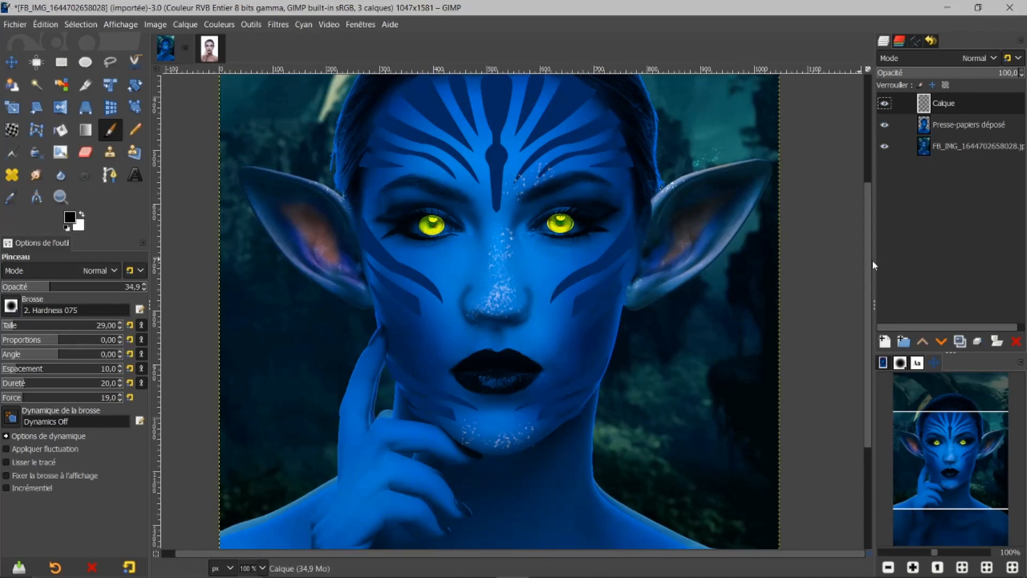
Select the blue character's outline from the alpha channel of the pasted character layer.
drag(867, 262, 880, 191)
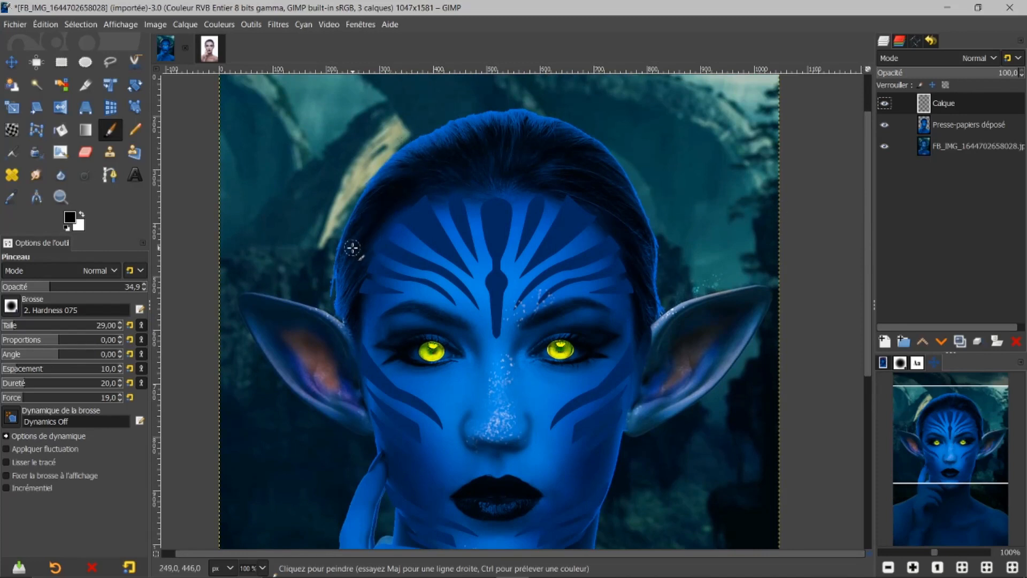
click(929, 128)
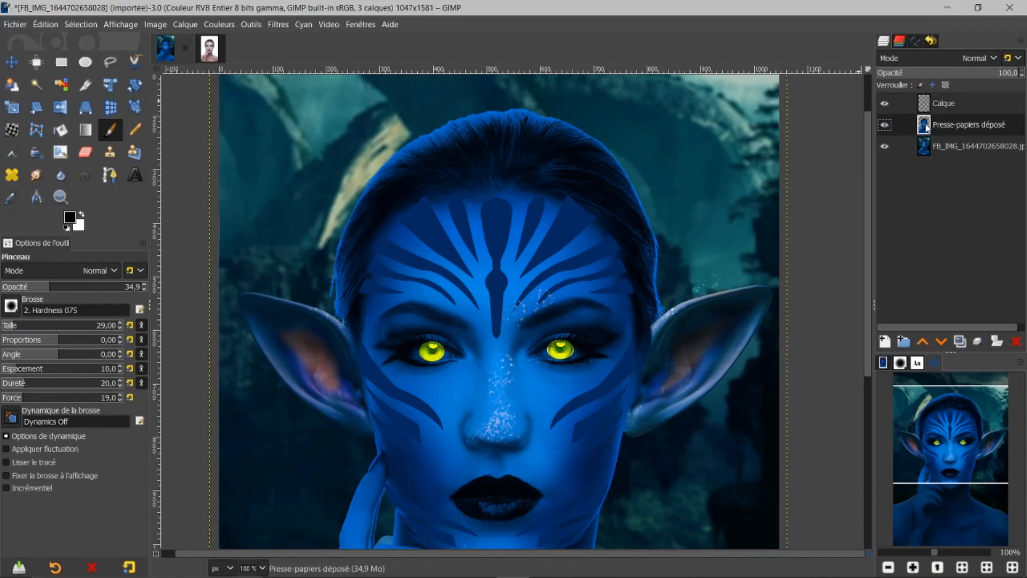
right_click(924, 129)
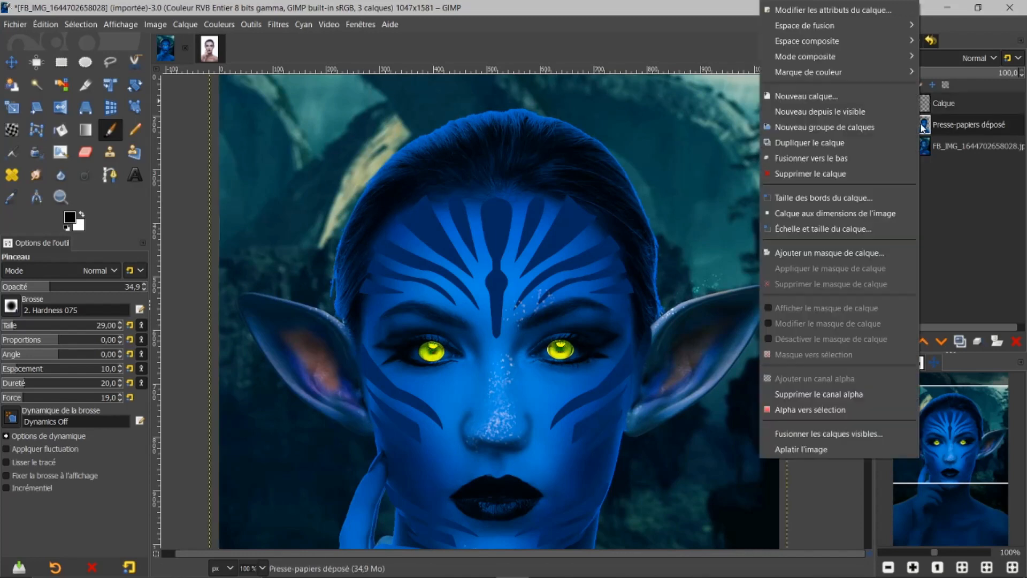
click(787, 411)
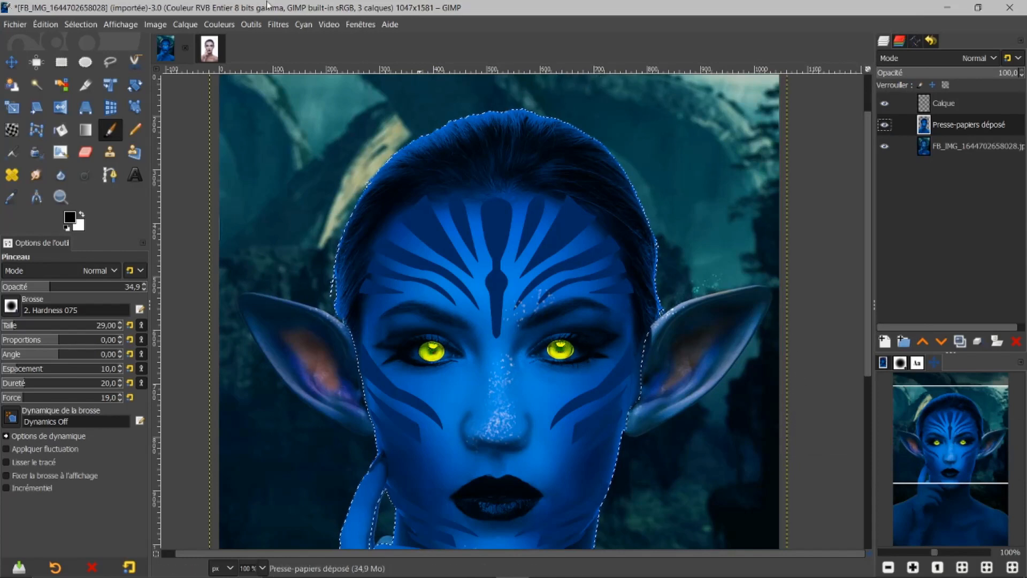
Shrink the character selection by 2 px.
click(81, 24)
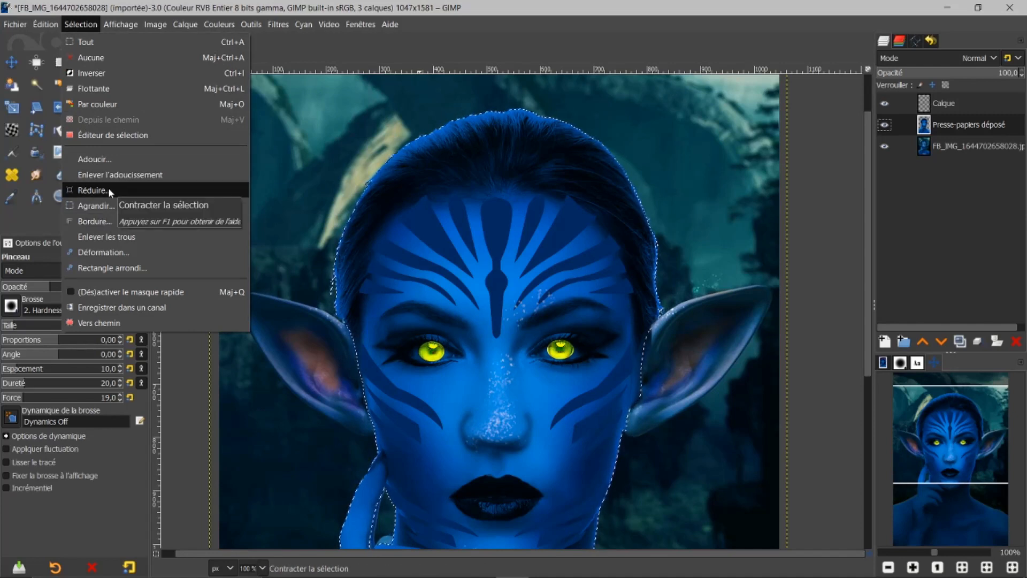
click(91, 190)
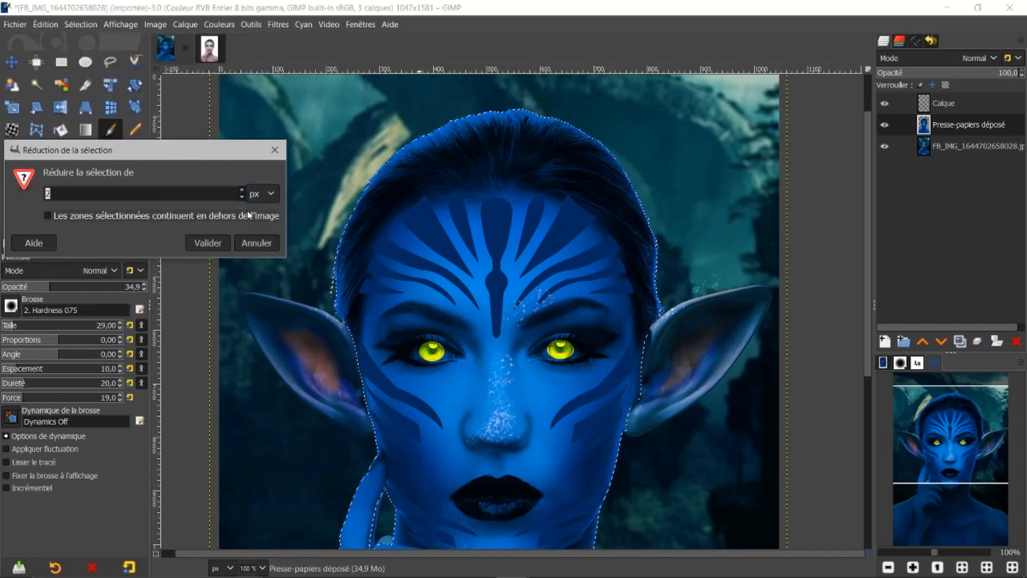
click(205, 243)
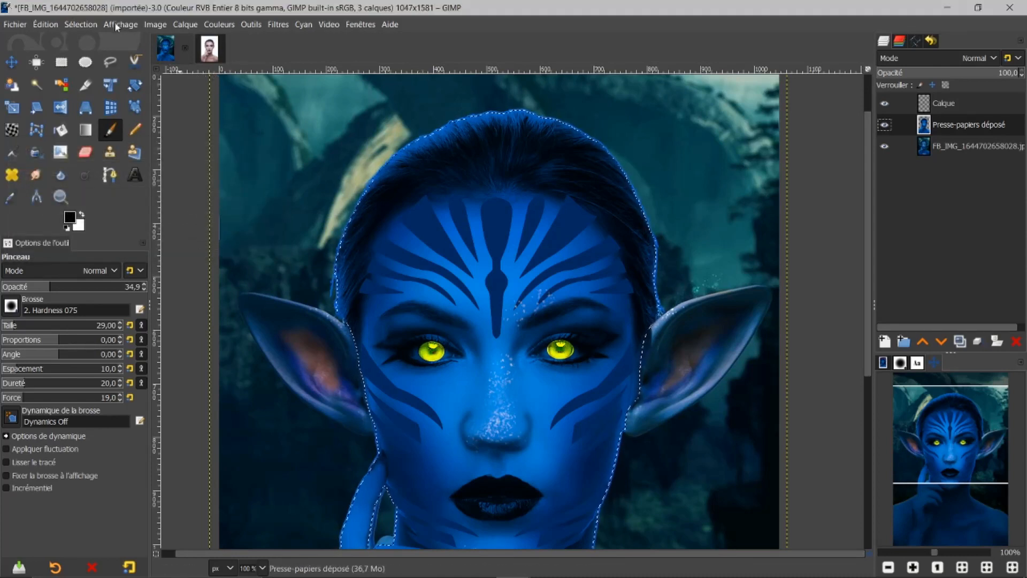
Invert the selection, remove the thin fringe around the character on its layer, and clear the selection.
click(80, 30)
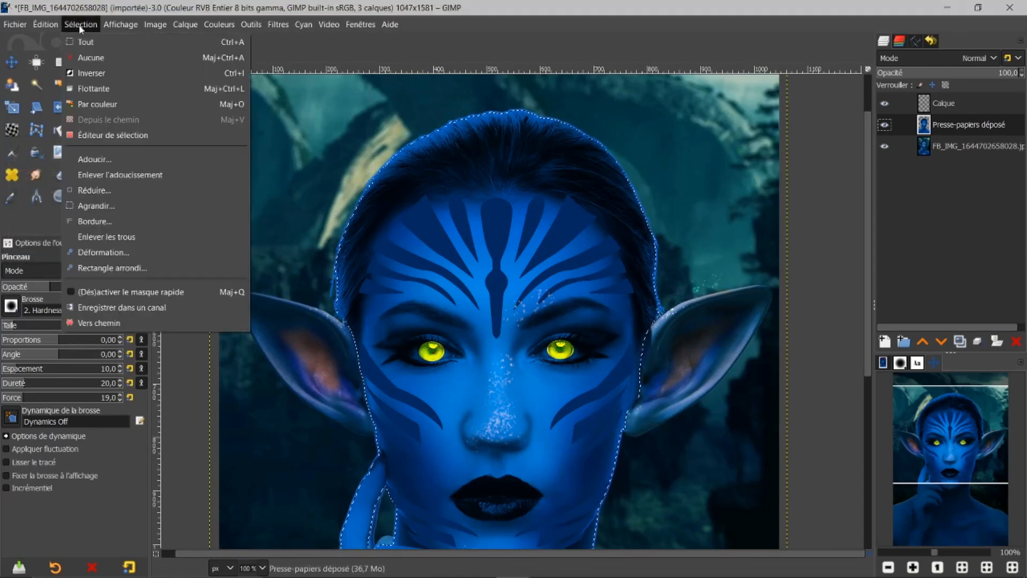
click(85, 77)
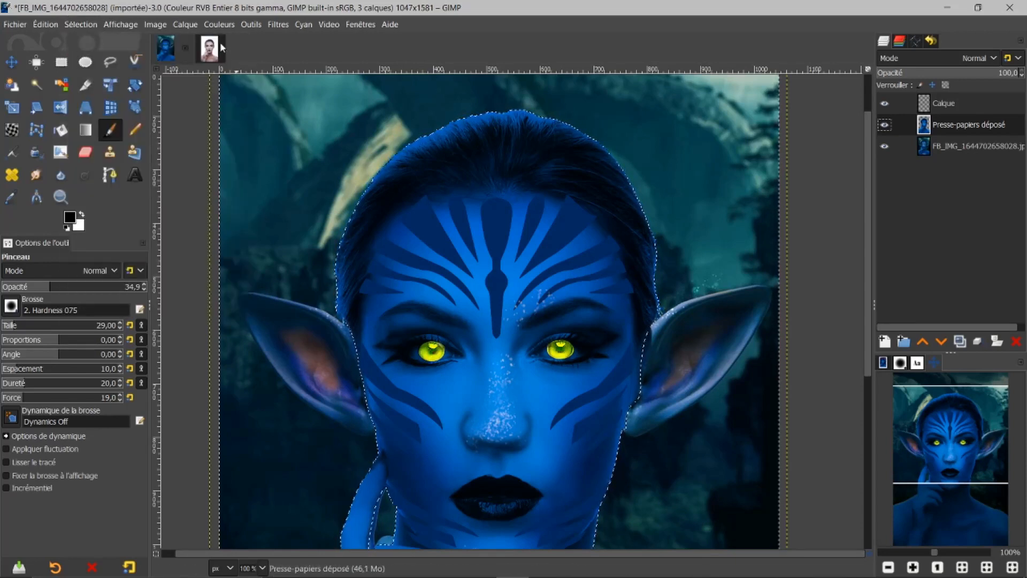
click(80, 24)
click(89, 58)
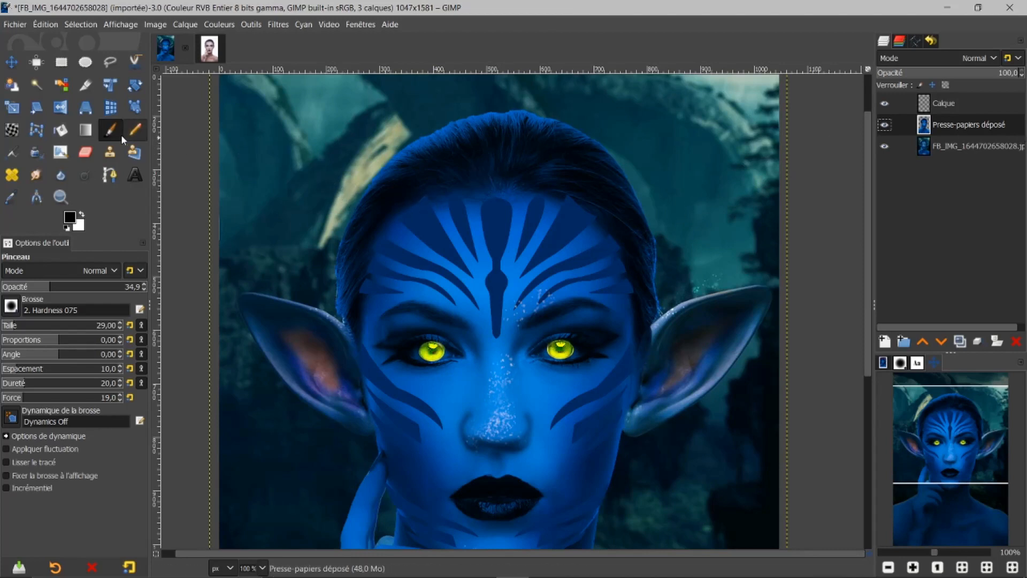
Set up the Smudge tool with the 39_Bristle_Brush_01 brush, force 100 and size 67.
click(35, 175)
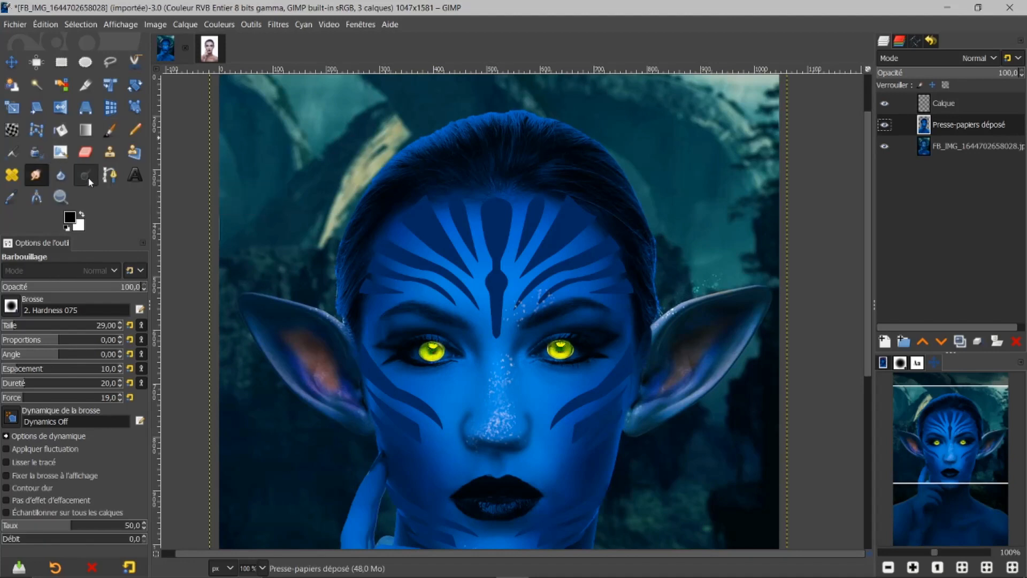
click(11, 307)
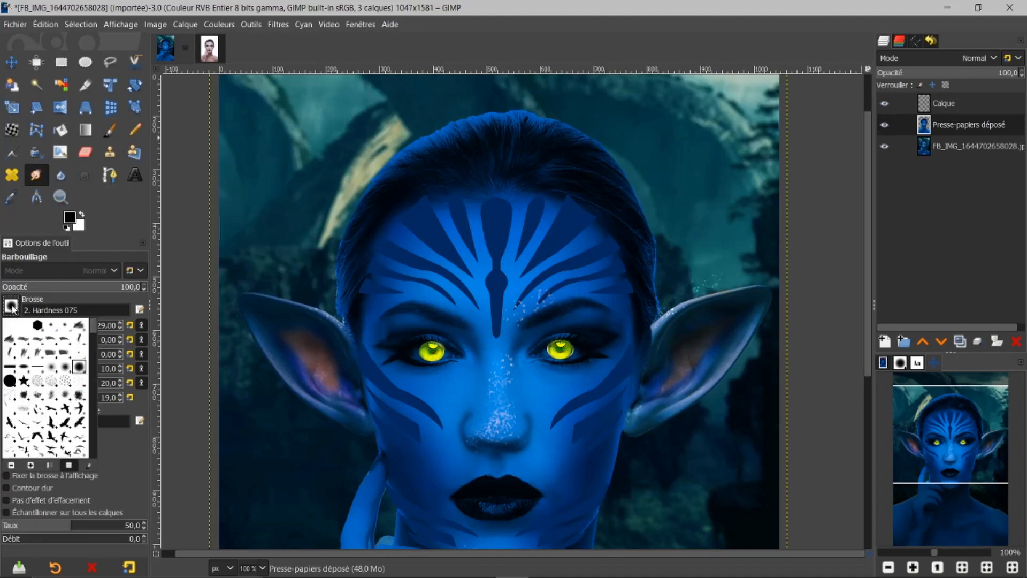
click(35, 383)
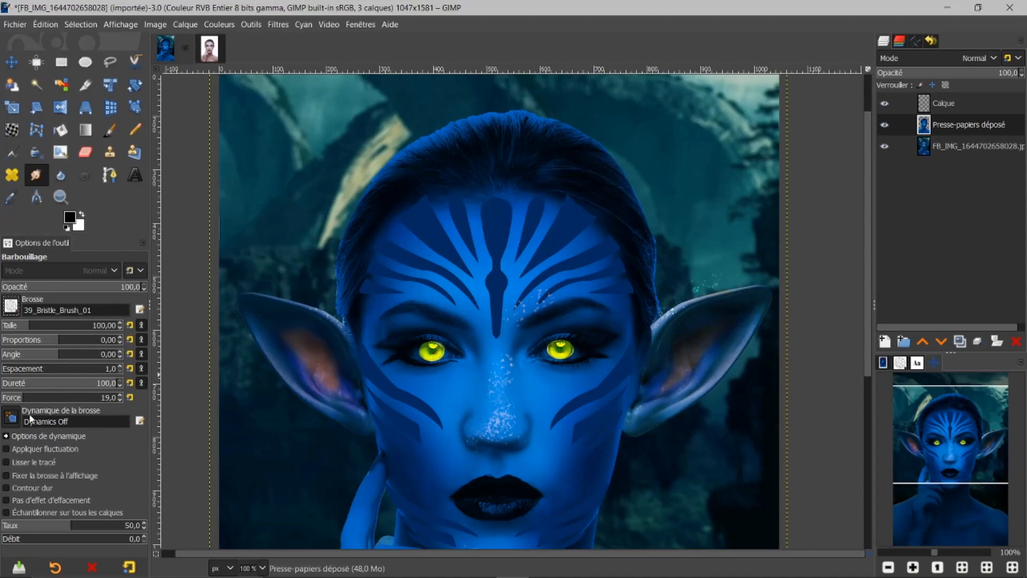
drag(26, 398, 100, 398)
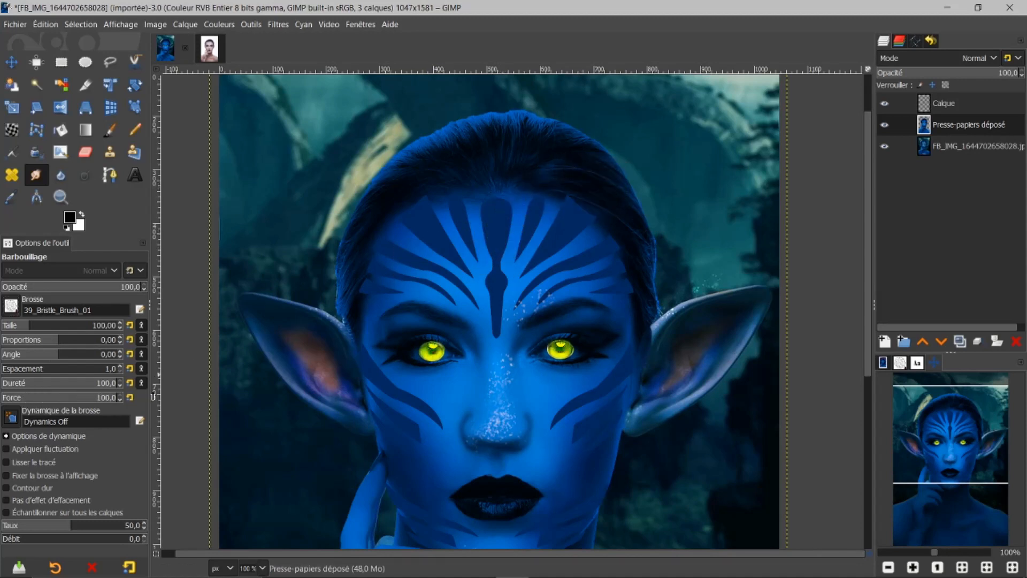
ctrl+scroll(696, 235, up, 2)
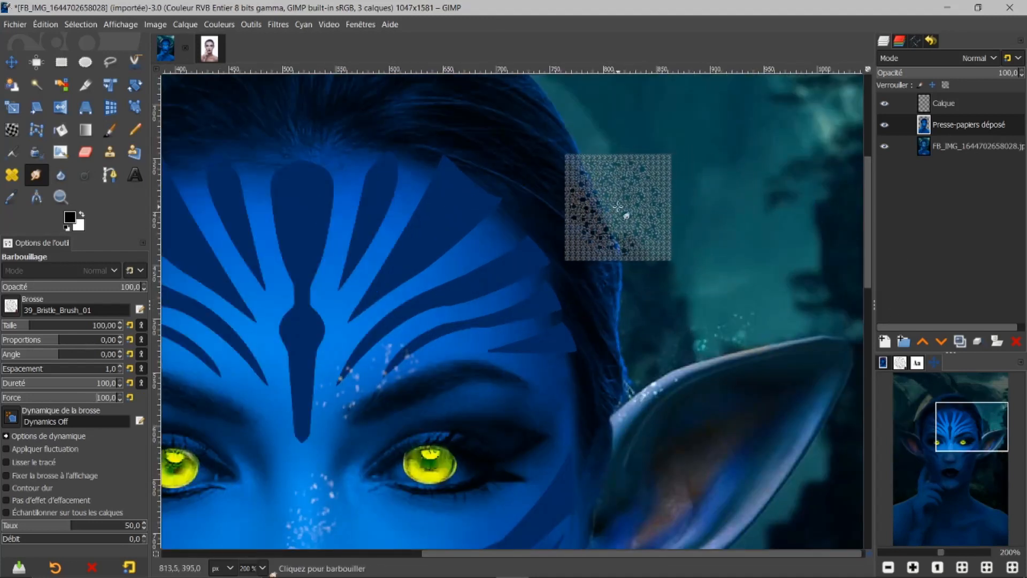
key(bracketleft)
key(bracketleft)
key(bracketleft)
key(bracketleft)
key(bracketleft)
key(bracketleft)
key(bracketleft)
key(bracketleft)
key(bracketleft)
key(bracketleft)
key(bracketleft)
key(bracketleft)
key(bracketleft)
key(bracketleft)
key(bracketleft)
key(bracketleft)
key(bracketleft)
key(bracketleft)
key(bracketleft)
key(bracketleft)
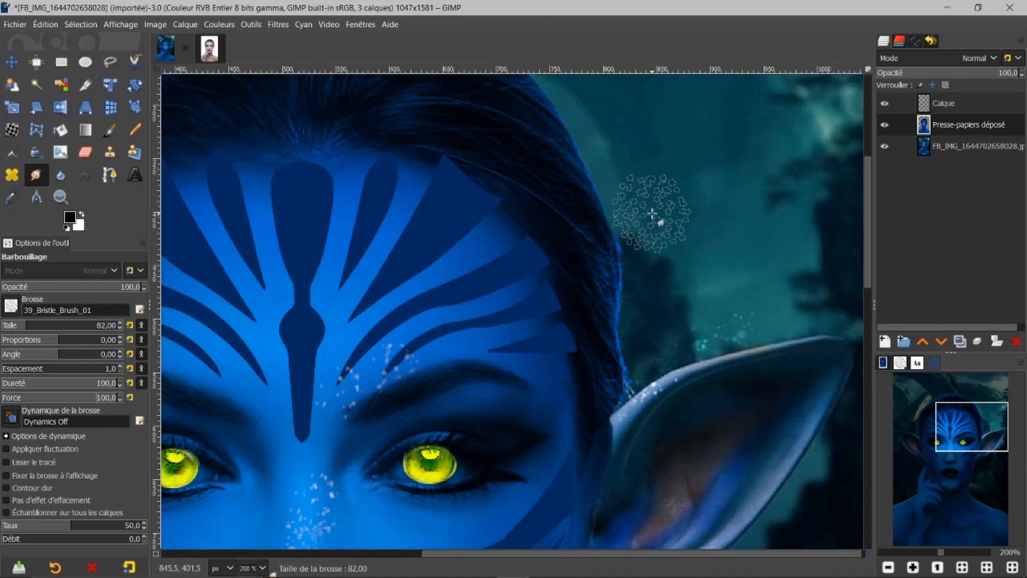
key(bracketleft)
key(bracketleft)
key(bracketleft)
key(bracketleft)
key(bracketleft)
key(bracketleft)
key(bracketleft)
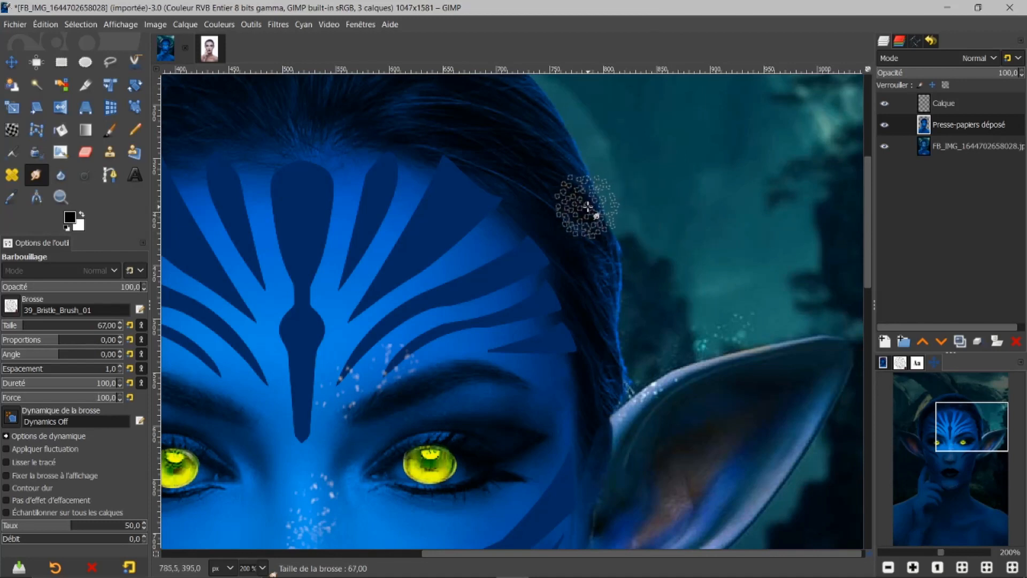
Smudge the hair edge outward along both sides and the top of the head to form fine, soft strands.
mouse_move(592, 194)
mouse_down()
mouse_move(614, 192)
mouse_move(599, 165)
mouse_move(615, 171)
mouse_up()
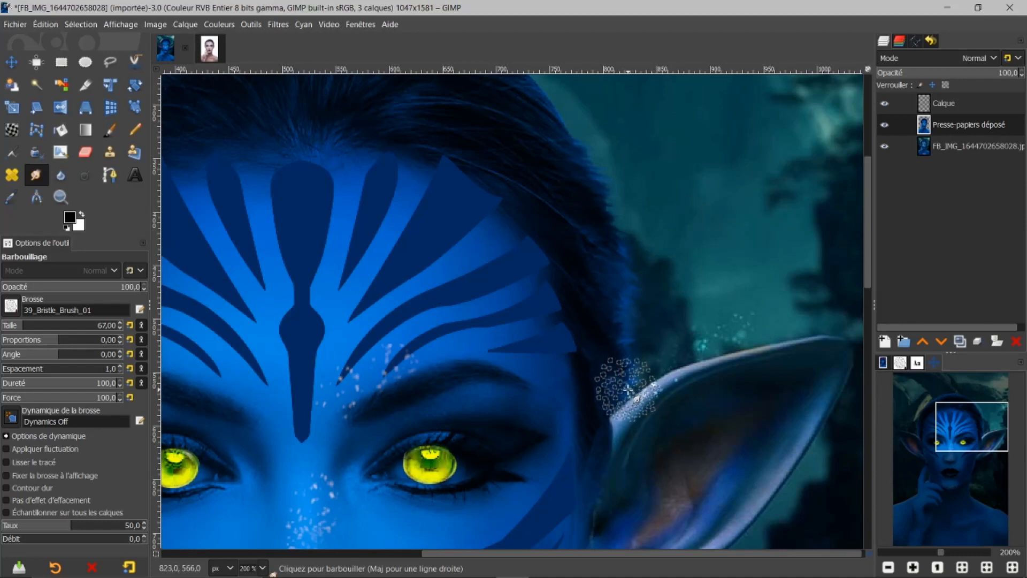
drag(870, 272, 870, 221)
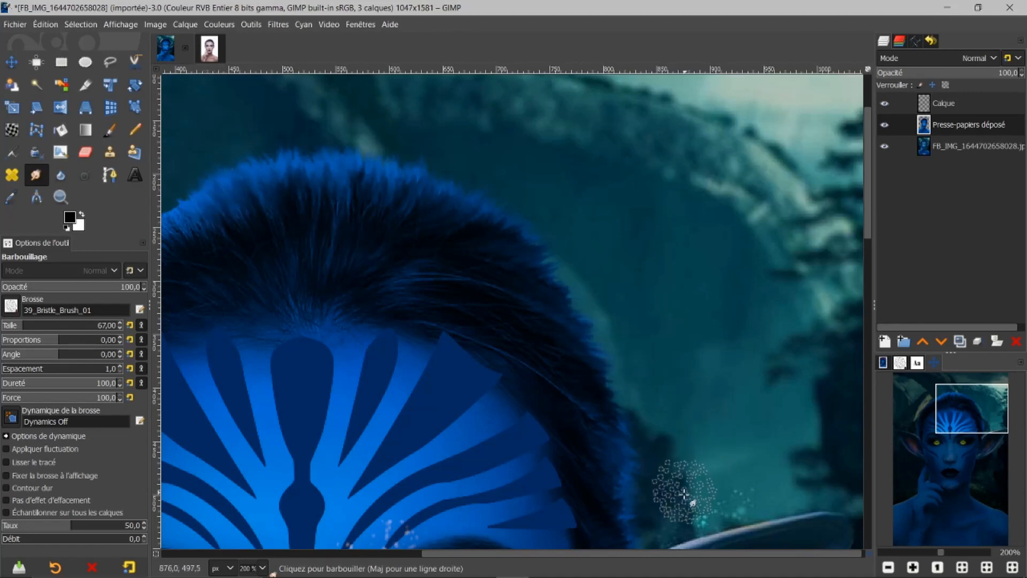
drag(684, 552, 512, 539)
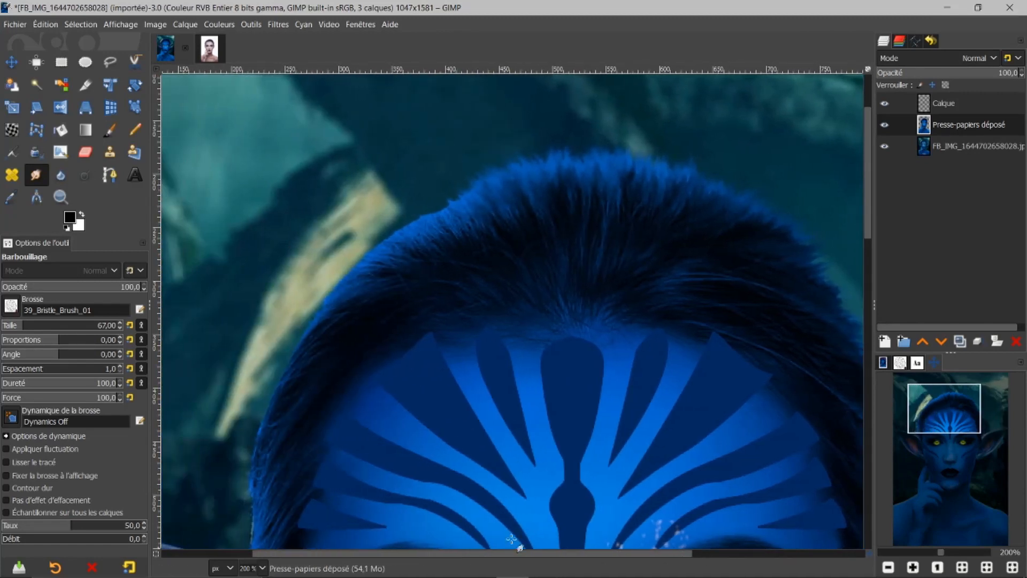
mouse_move(414, 214)
mouse_down()
mouse_move(400, 244)
mouse_move(383, 230)
mouse_move(356, 286)
mouse_move(355, 268)
mouse_move(328, 279)
mouse_move(342, 287)
mouse_move(310, 283)
mouse_move(328, 300)
mouse_move(311, 298)
mouse_move(318, 319)
mouse_move(285, 333)
mouse_move(304, 343)
mouse_move(299, 365)
mouse_move(257, 434)
mouse_up()
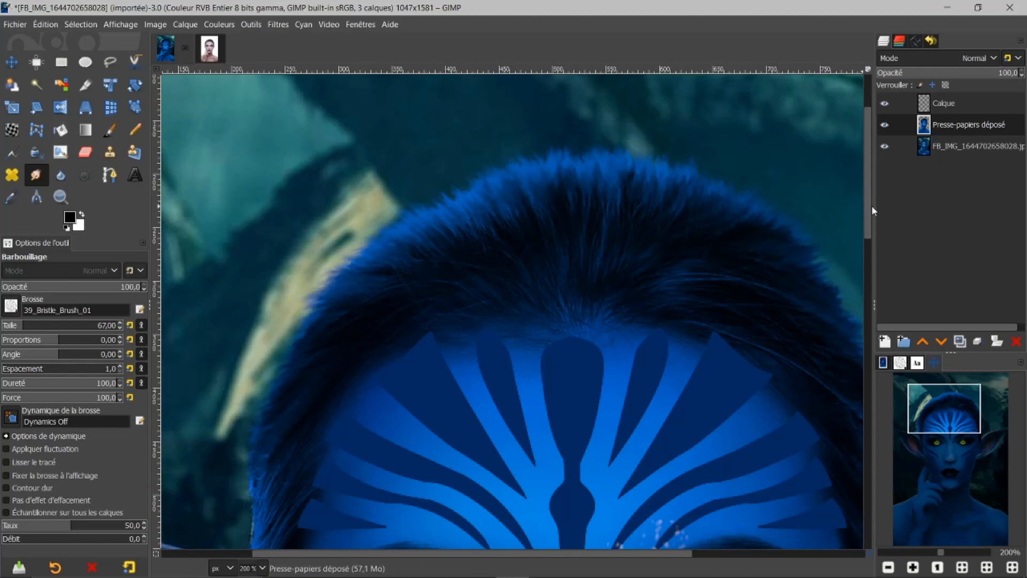
drag(869, 213, 858, 253)
mouse_move(262, 308)
mouse_down()
mouse_move(234, 317)
mouse_move(257, 319)
mouse_move(241, 339)
mouse_move(258, 344)
mouse_move(237, 364)
mouse_move(264, 381)
mouse_move(257, 412)
mouse_up()
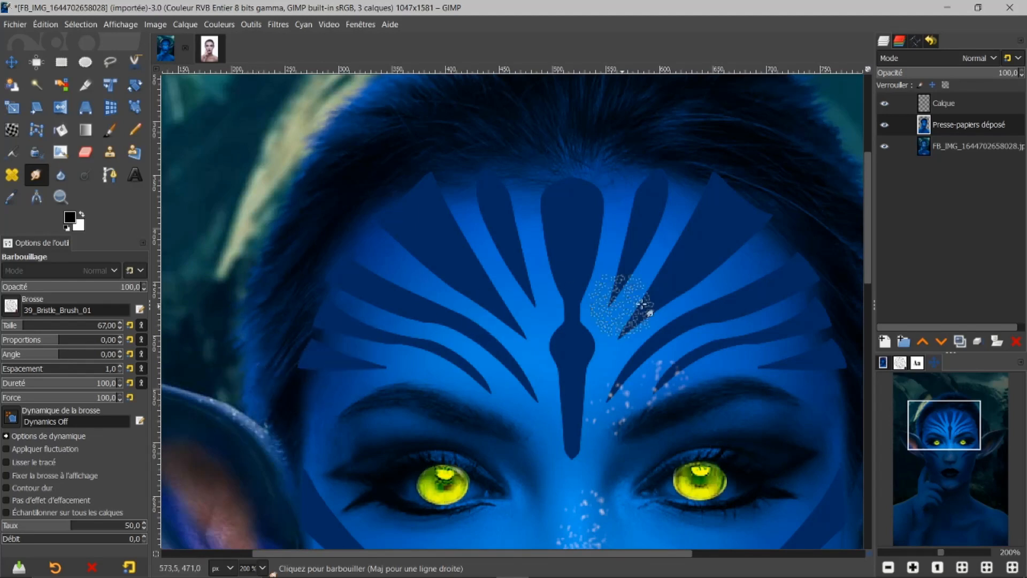
Refine the smudged hair edge down to where it meets the ear on the image's right side.
ctrl+scroll(835, 310, down, 1)
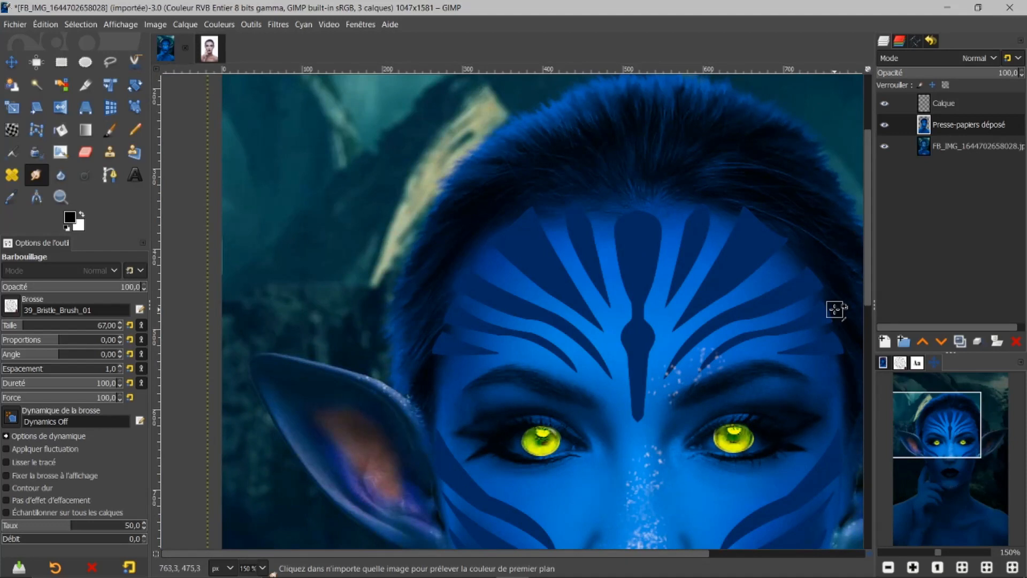
drag(507, 557, 591, 557)
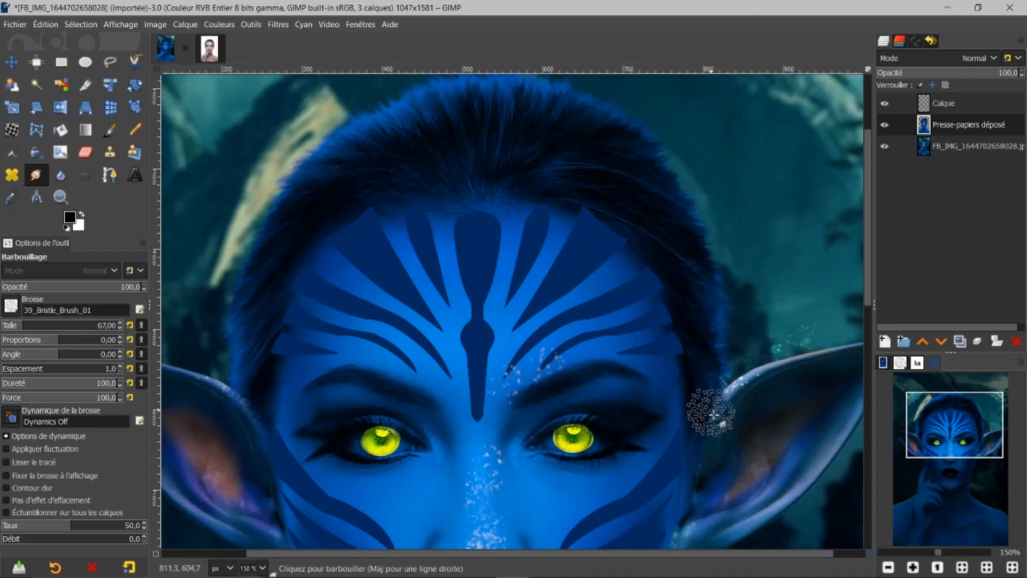
drag(870, 272, 828, 362)
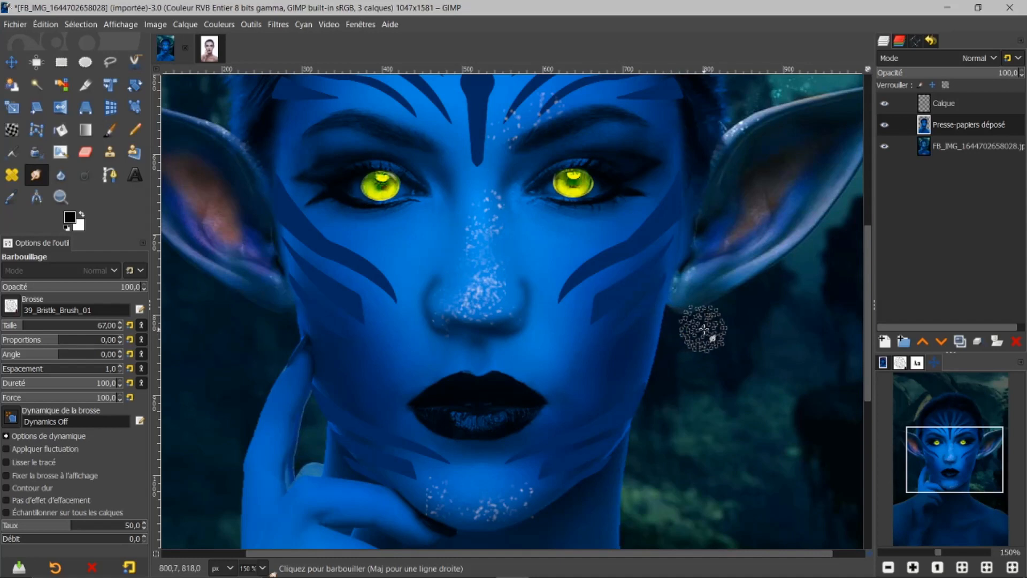
View the whole portrait and compare it with the reference by turning the pasted character layer off and on.
scroll(721, 318, down, 2)
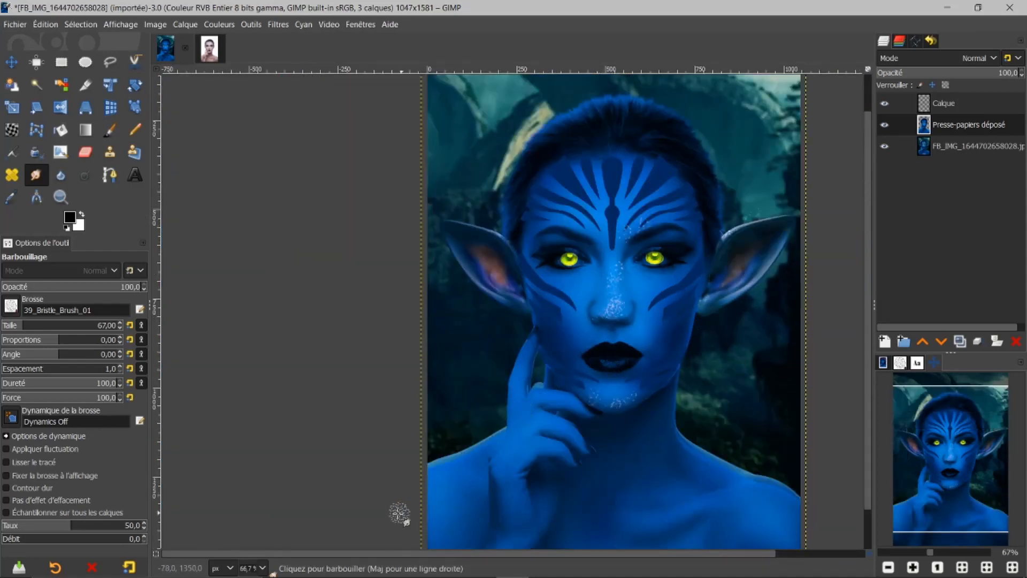
drag(394, 550, 425, 557)
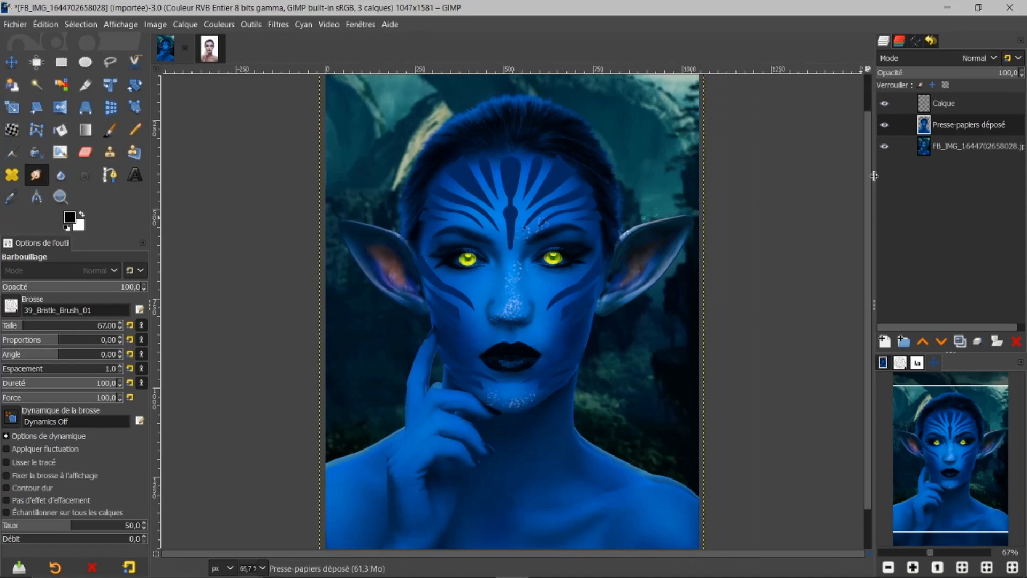
click(885, 125)
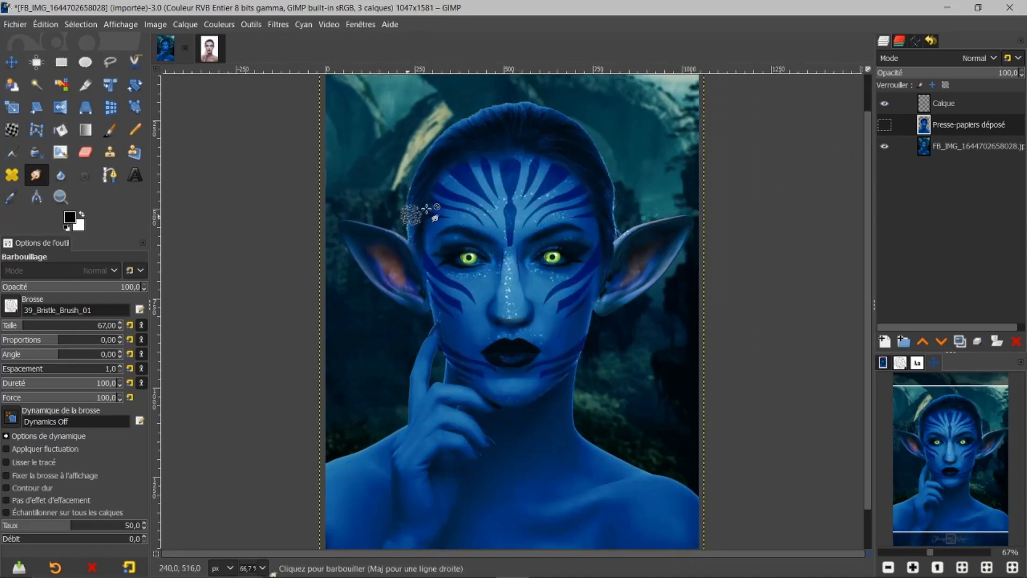
click(885, 125)
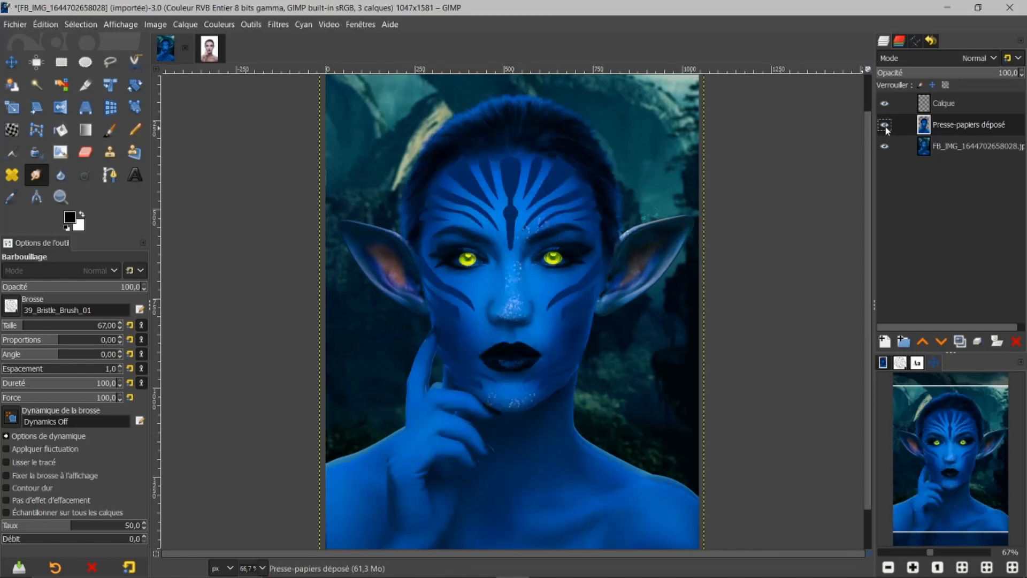